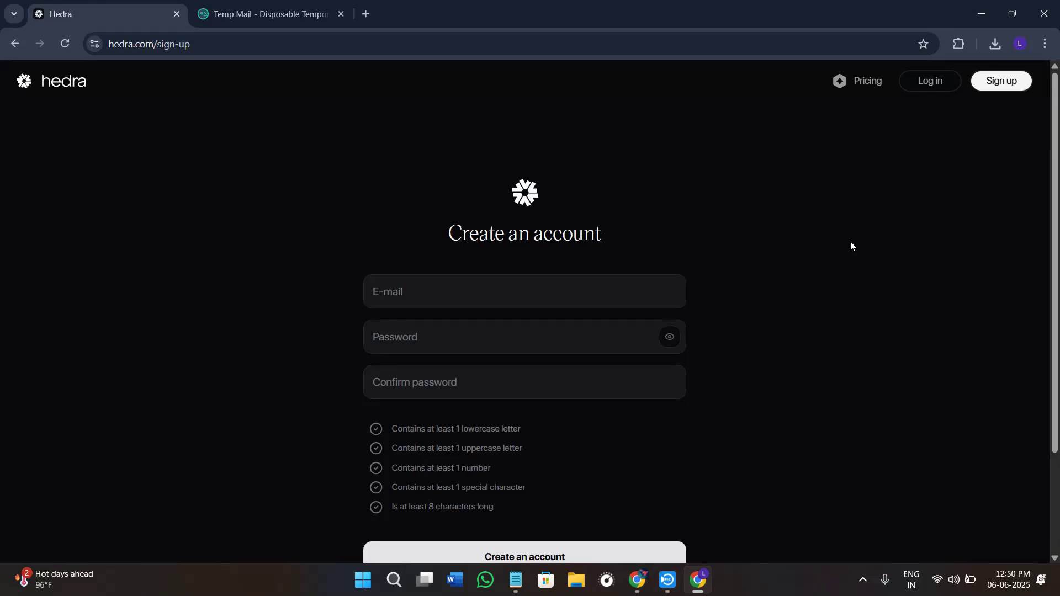
# Step: Examine the account sign-up form, the pricing plans with yearly billing, and the credit costs per action
pyautogui.scroll(-2, 812, 292)
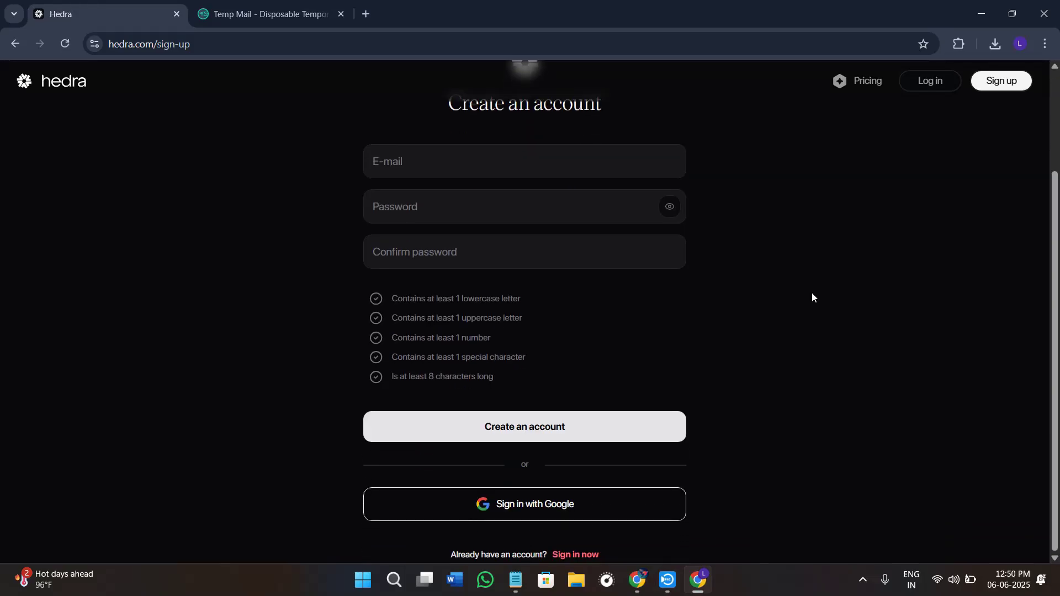
pyautogui.scroll(2, 812, 297)
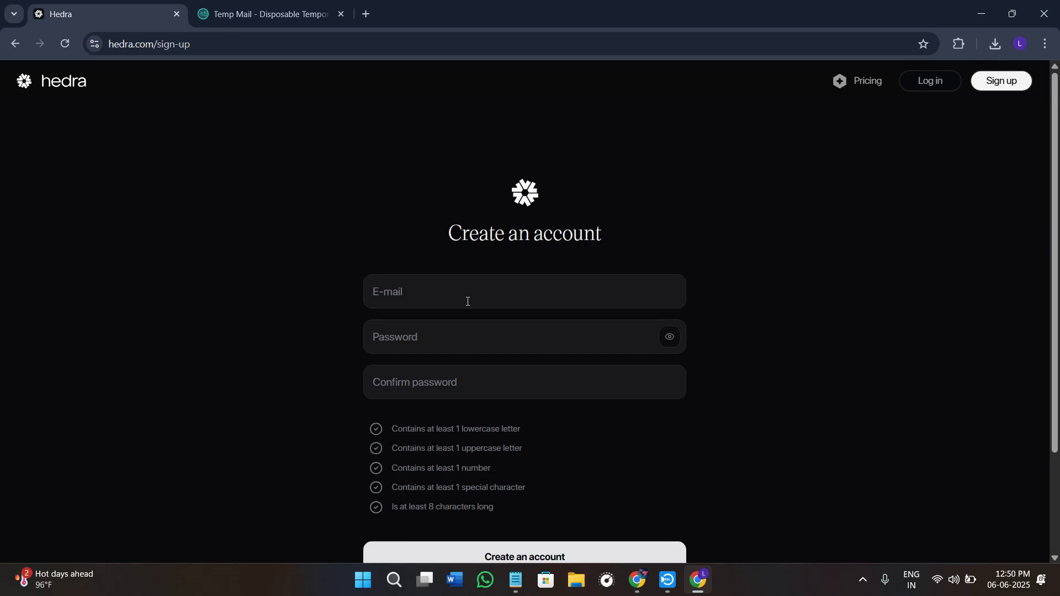
pyautogui.click(839, 82)
pyautogui.scroll(-2, 468, 342)
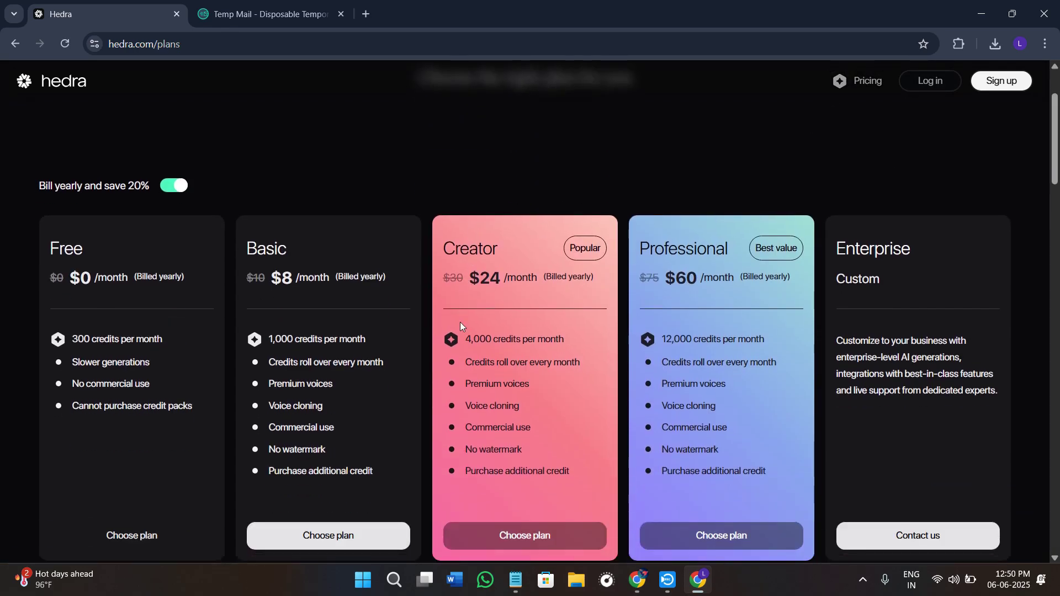
pyautogui.scroll(-2, 460, 322)
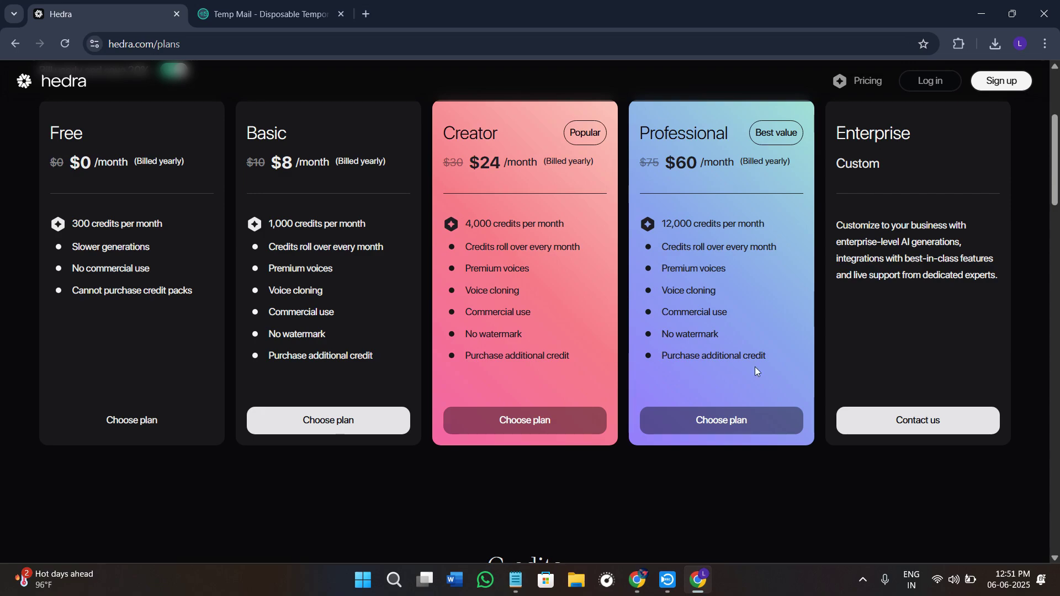
pyautogui.scroll(-4, 661, 387)
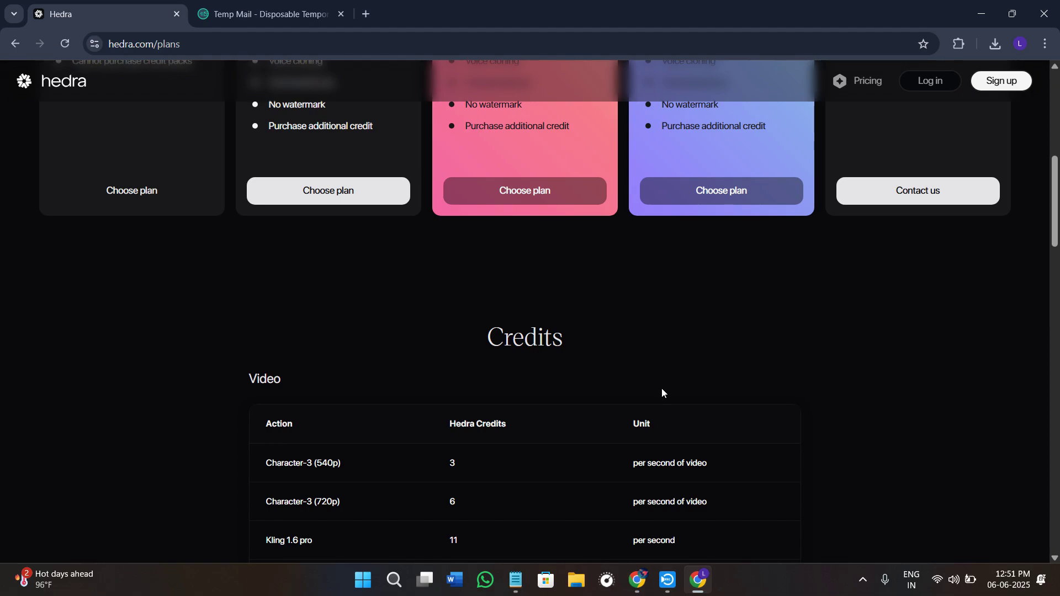
pyautogui.scroll(6, 512, 390)
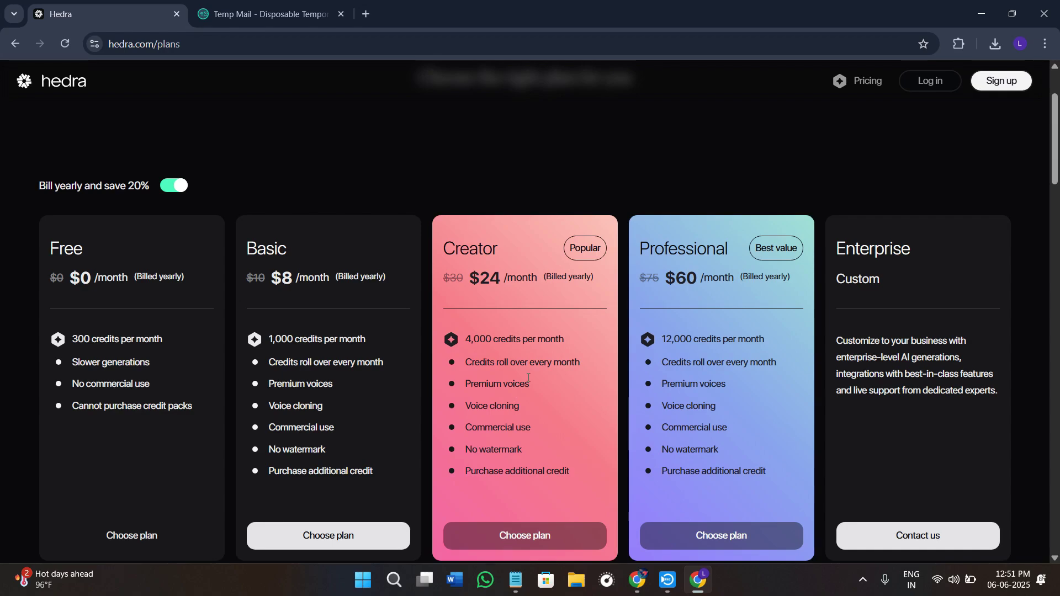
pyautogui.scroll(2, 529, 378)
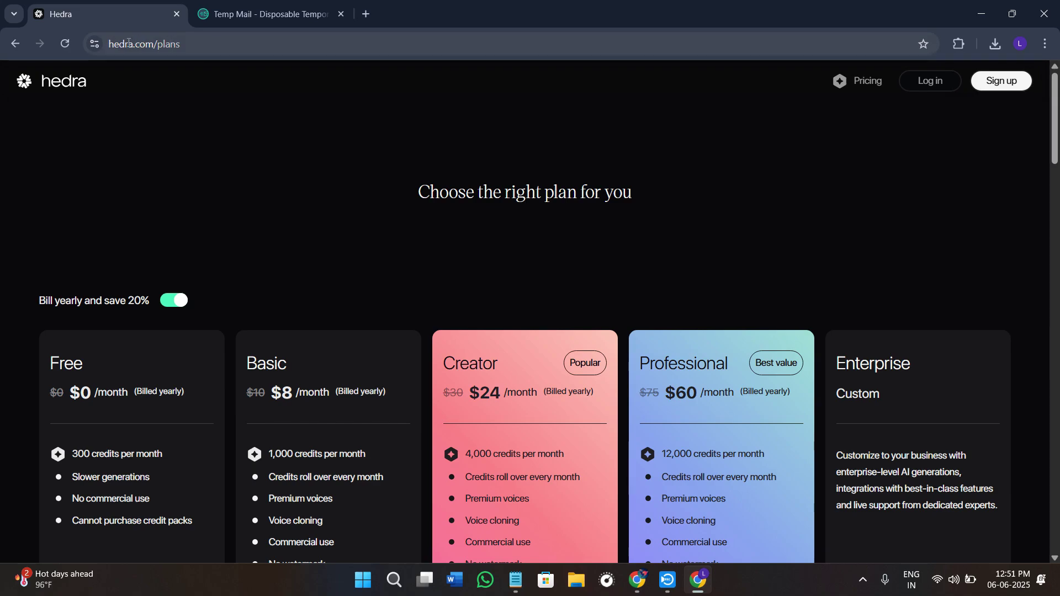
# Step: Go back to the Hedra home page and look through its introduction, supported models and community showcase
pyautogui.click(64, 81)
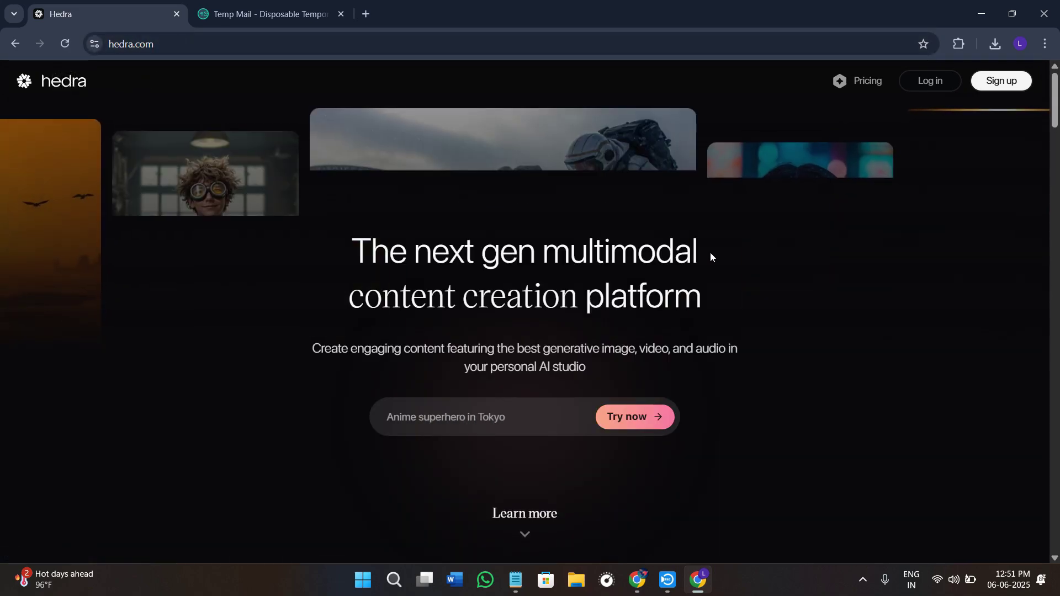
pyautogui.click(1001, 83)
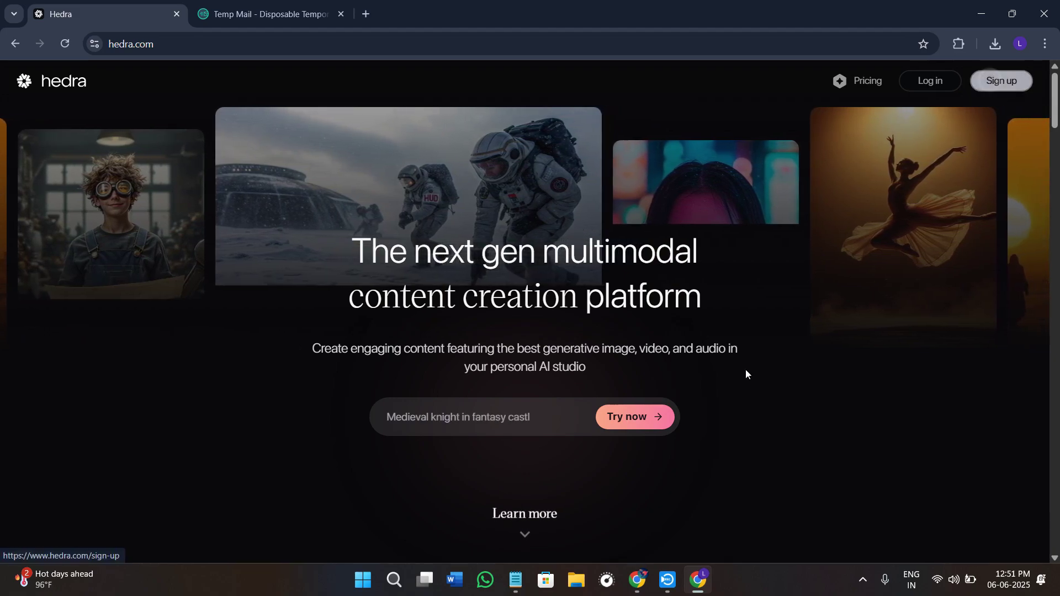
pyautogui.scroll(-8, 745, 375)
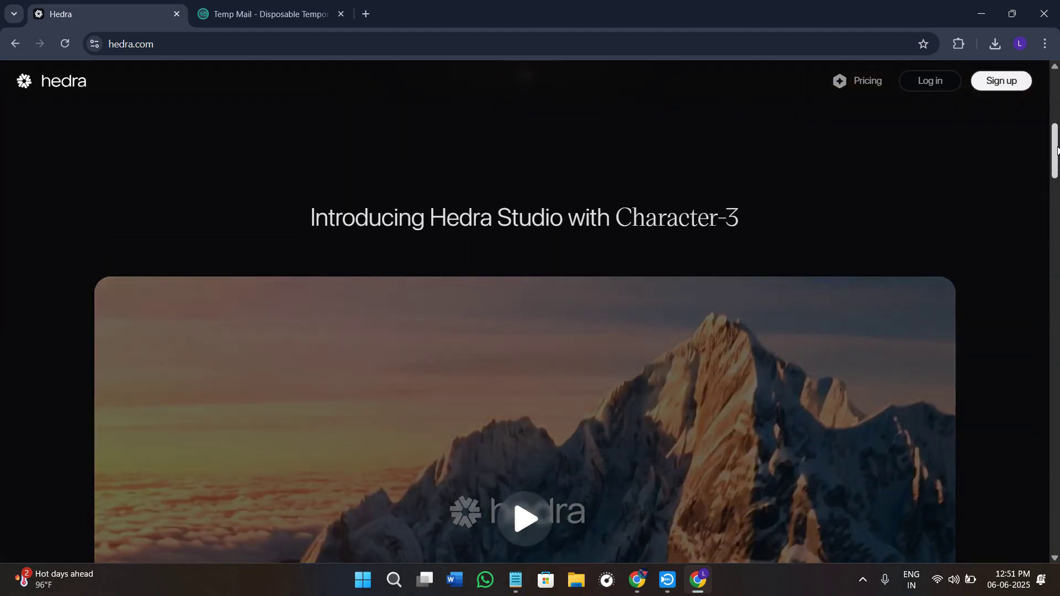
pyautogui.click(1051, 273)
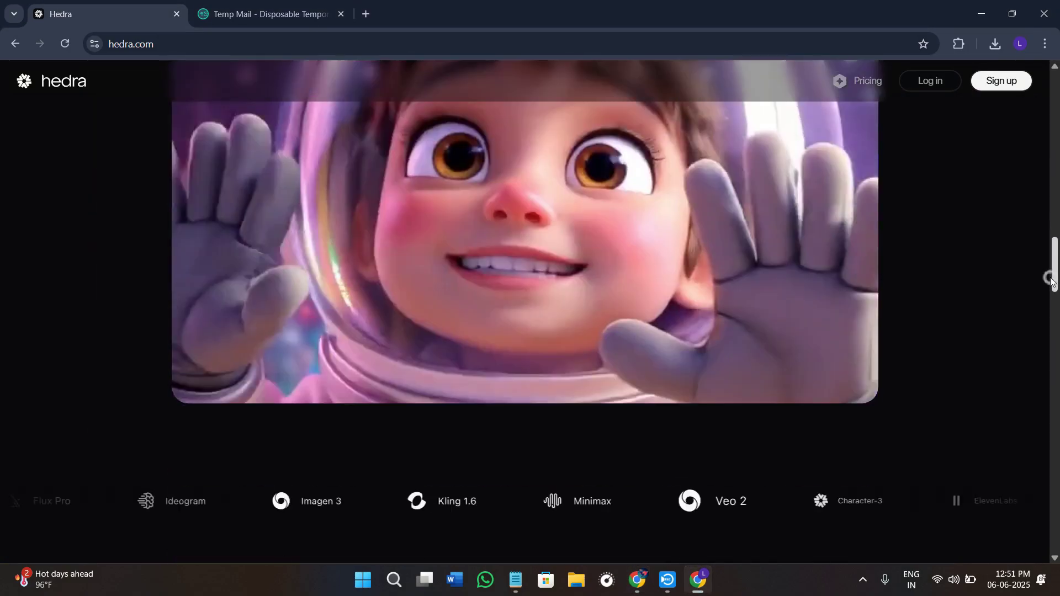
pyautogui.scroll(-2, 1021, 276)
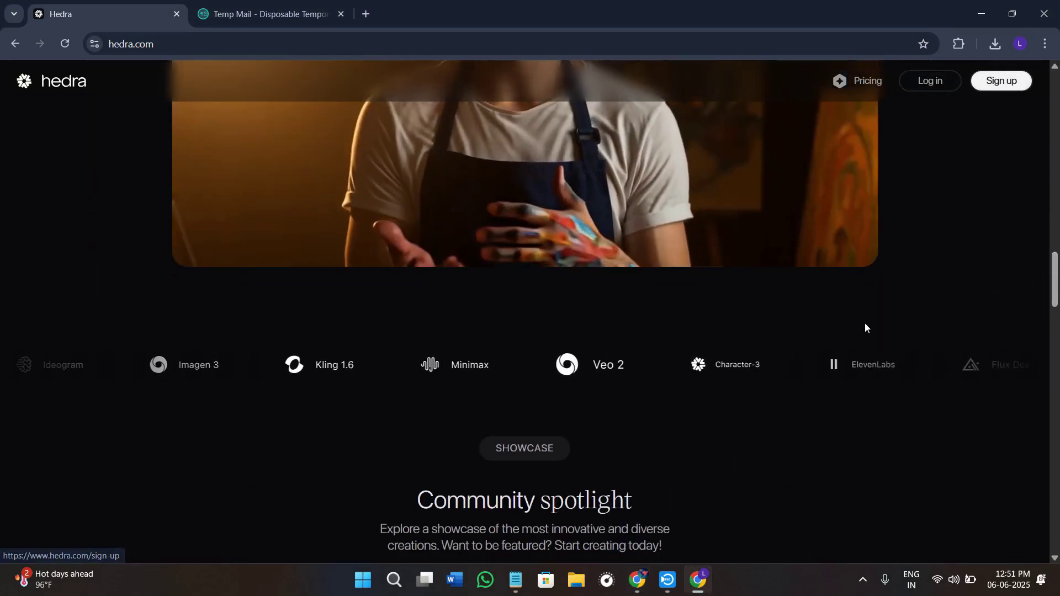
# Step: Sign up for the account with Google from the sign-up page and close the Temp Mail page
pyautogui.scroll(-4, 865, 327)
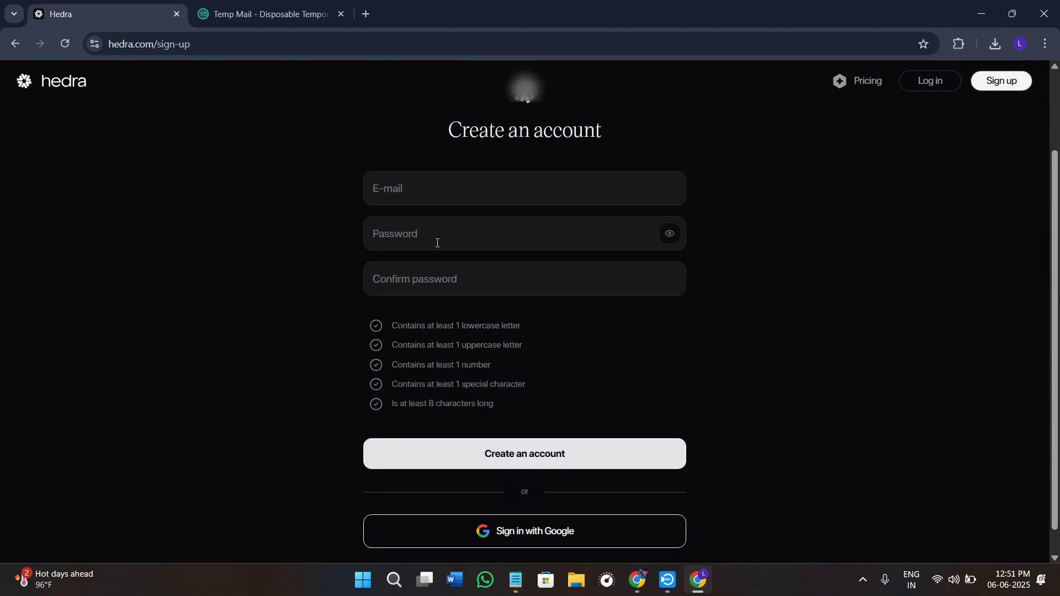
pyautogui.scroll(-1, 617, 362)
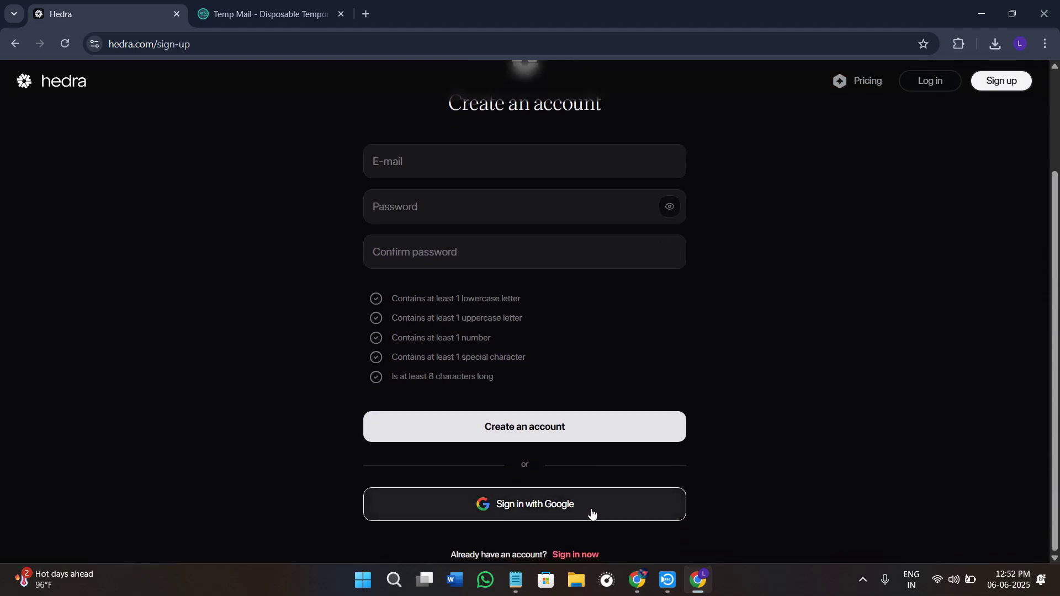
pyautogui.click(509, 513)
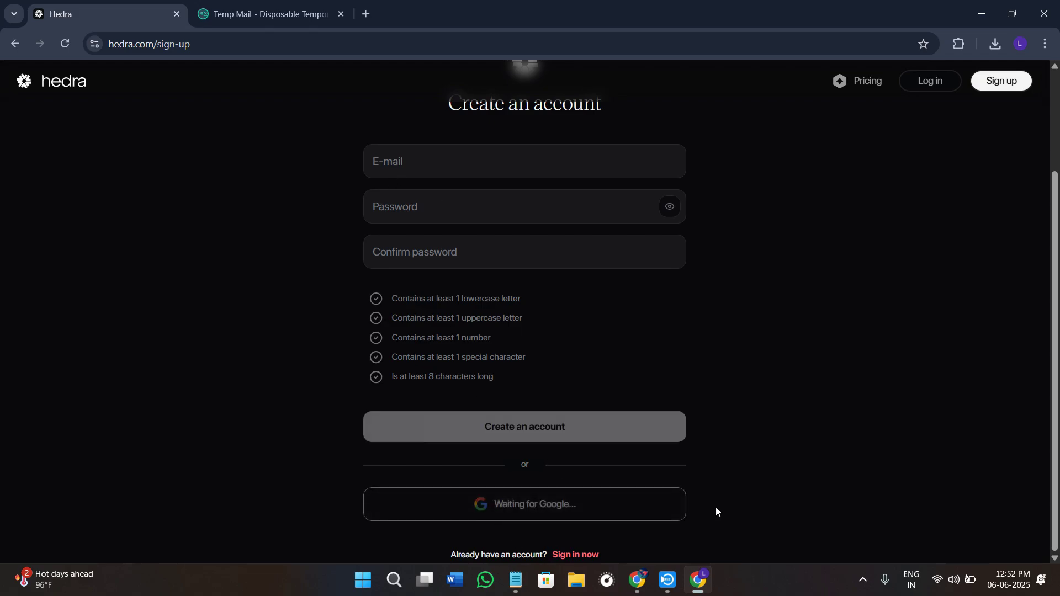
pyautogui.click(342, 15)
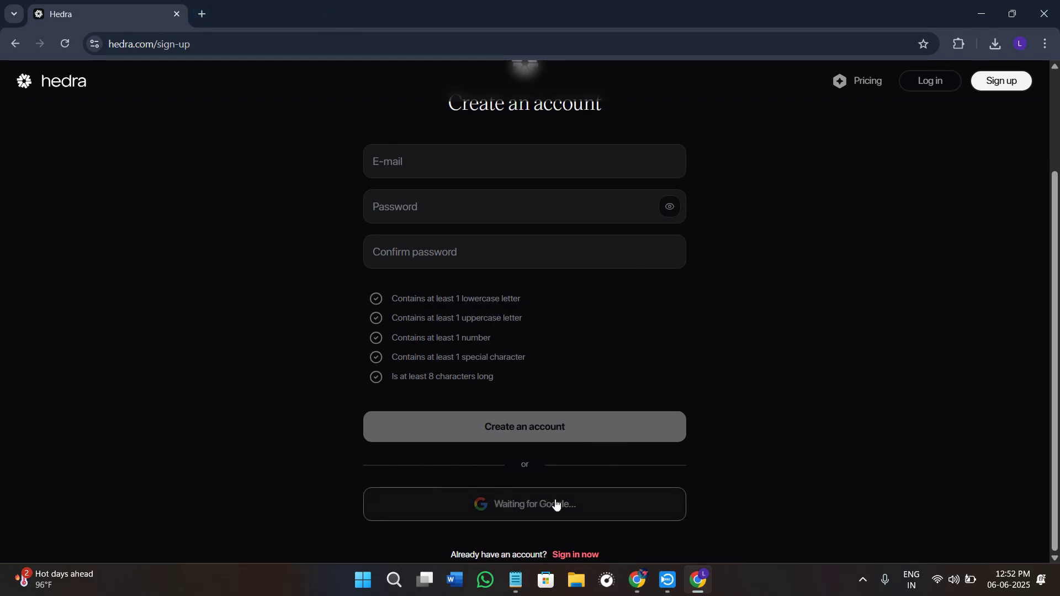
pyautogui.scroll(2, 585, 503)
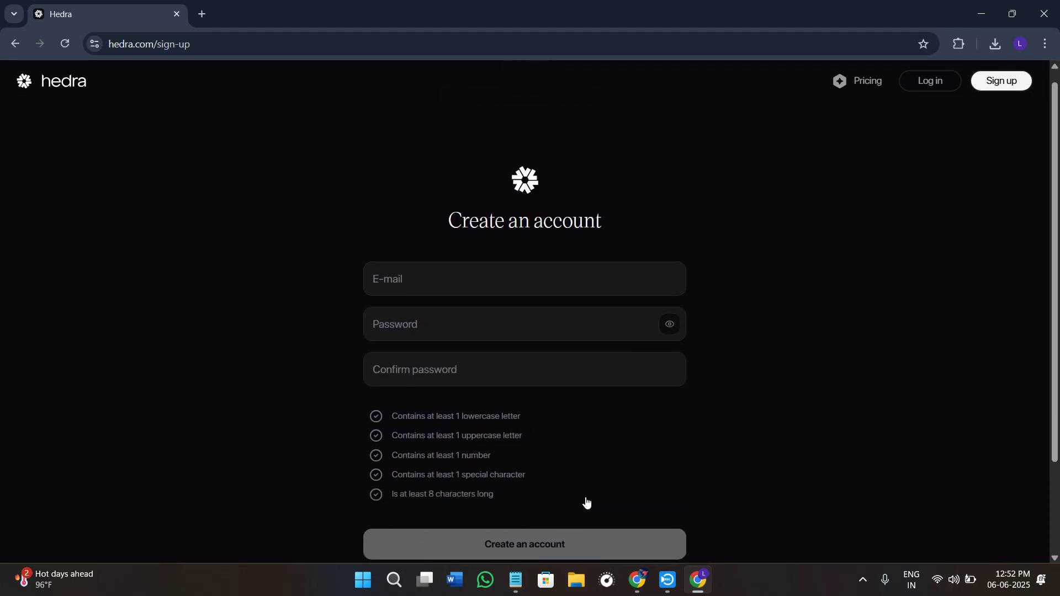
pyautogui.scroll(-3, 587, 502)
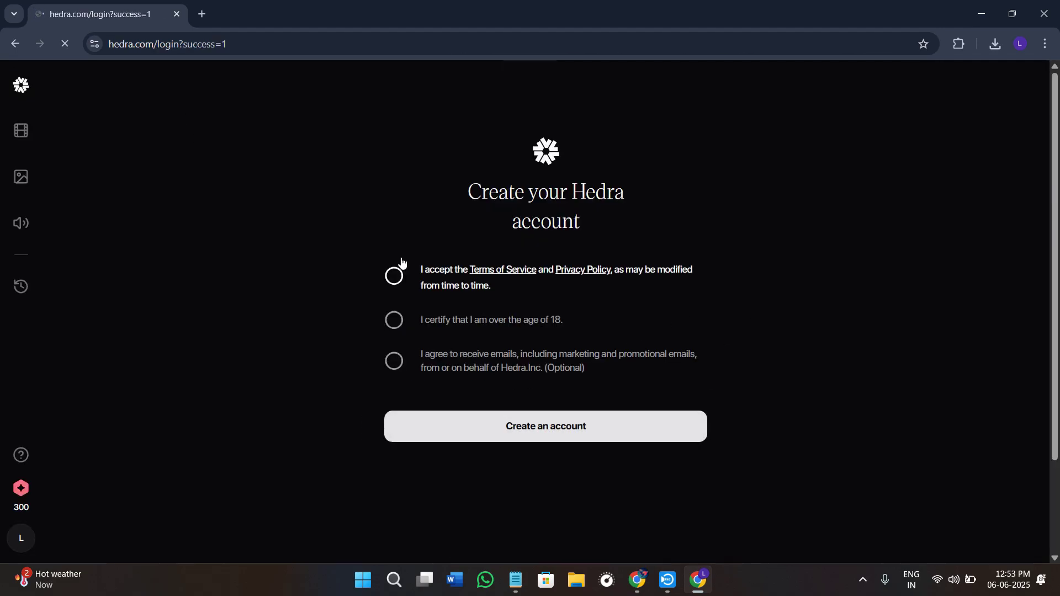
# Step: Accept the terms of service, certify being over 18, leave promotional emails unselected, and create the account
pyautogui.click(394, 276)
pyautogui.click(394, 322)
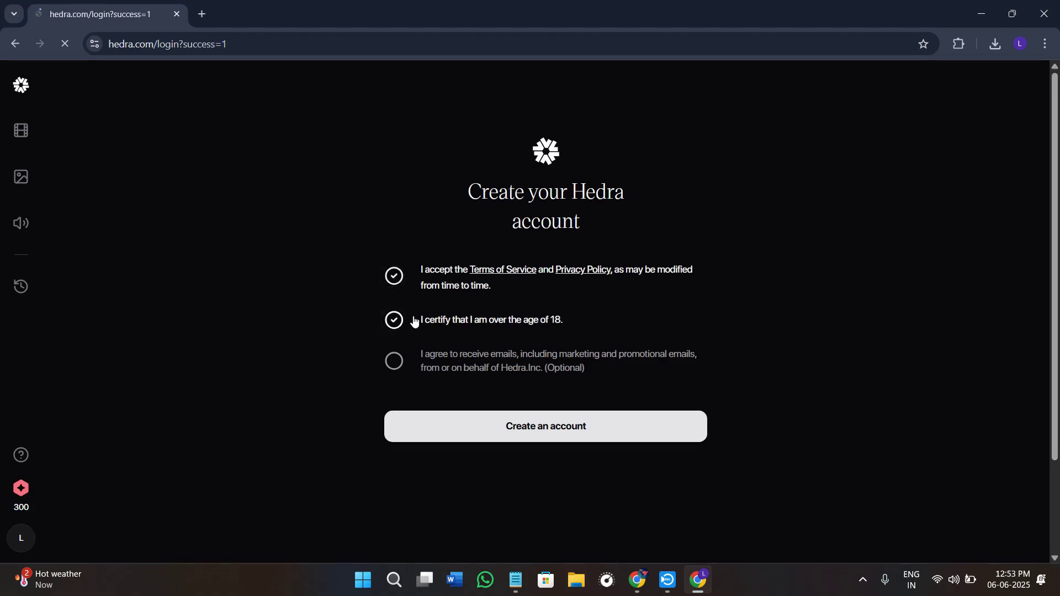
pyautogui.click(394, 361)
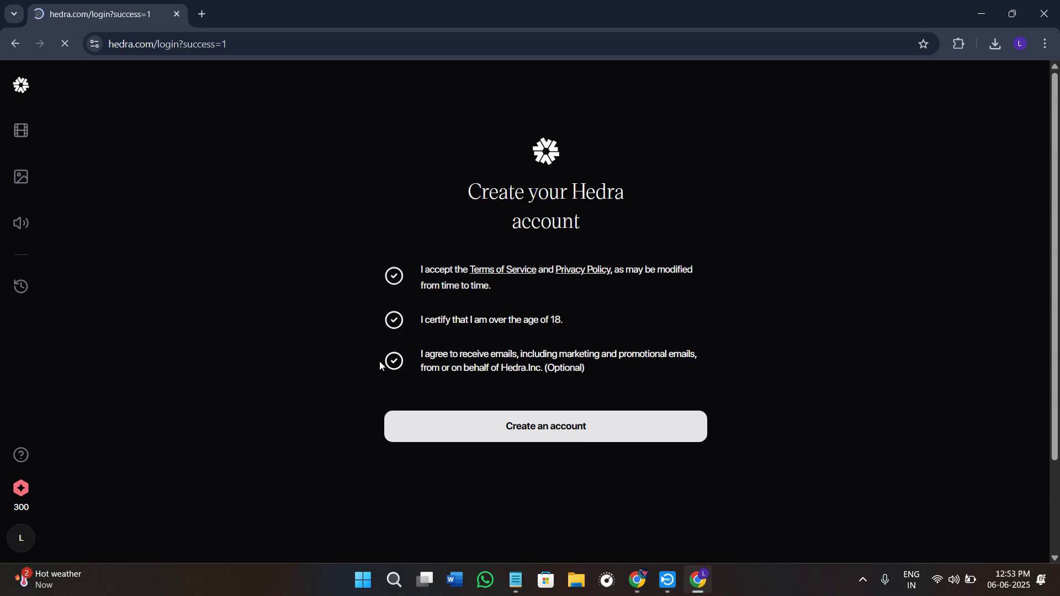
pyautogui.click(396, 363)
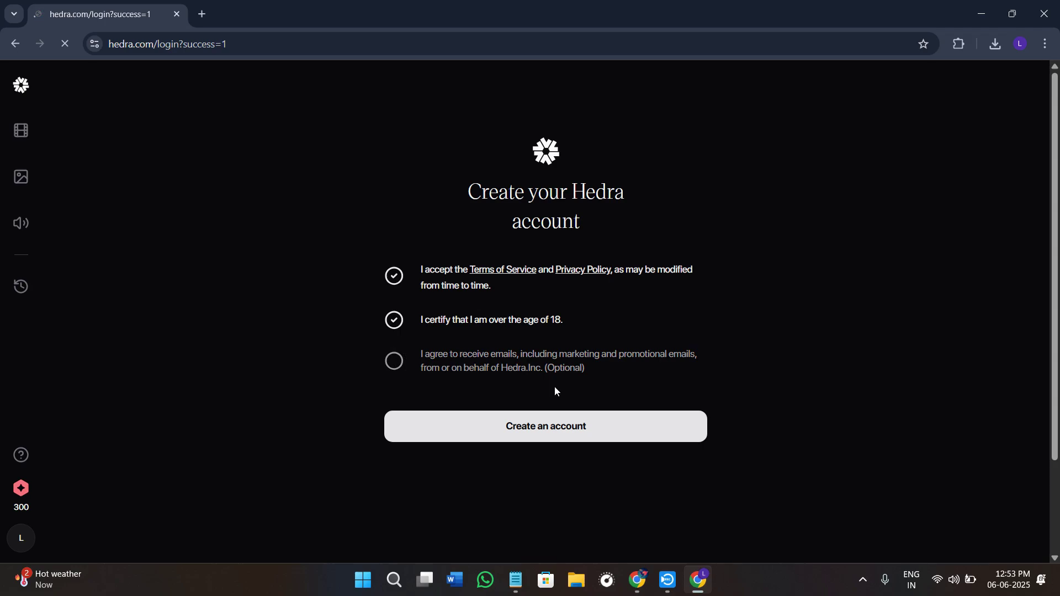
pyautogui.click(607, 435)
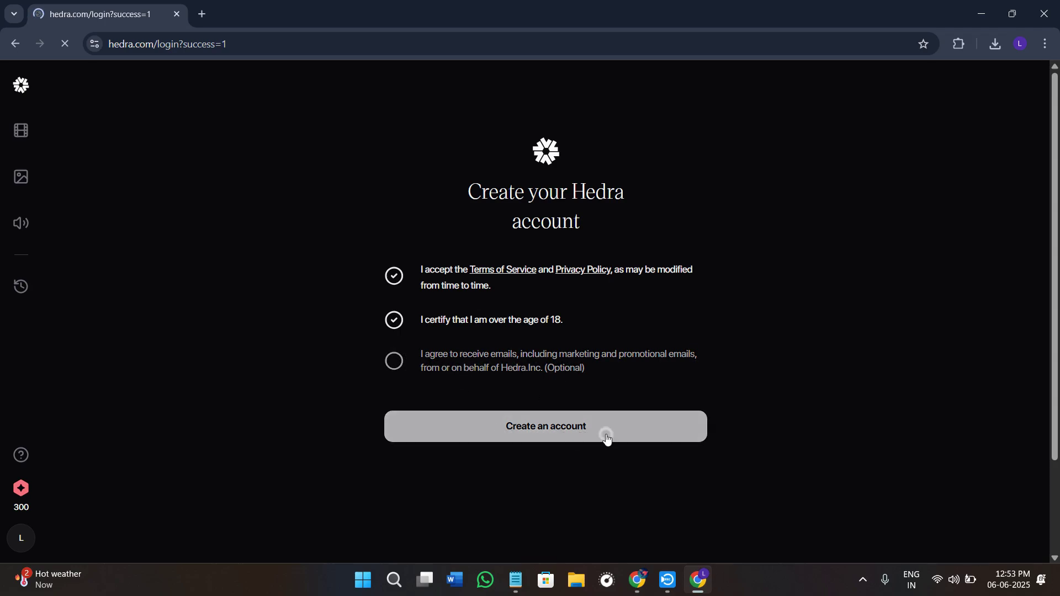
pyautogui.click(576, 428)
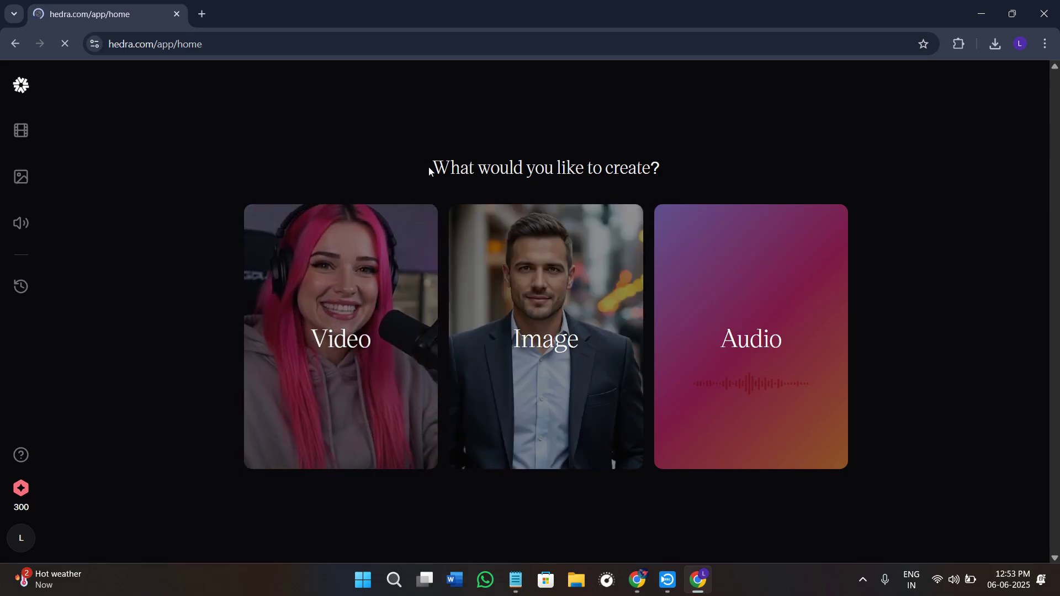
# Step: Choose Image as the type of content to create and go to the image prompt
pyautogui.moveTo(430, 171); pyautogui.dragTo(681, 171)
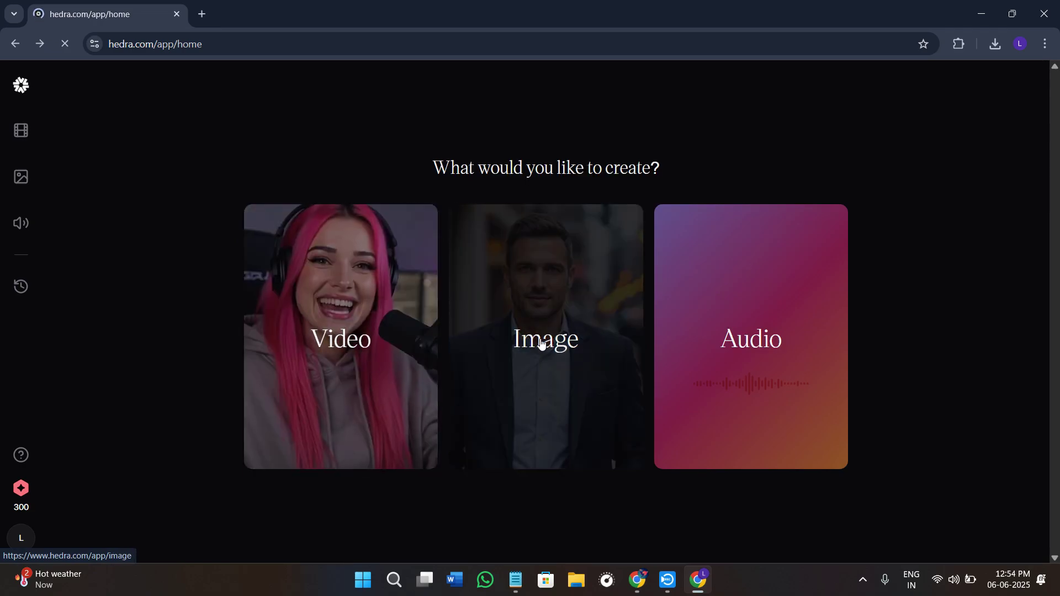
pyautogui.click(550, 337)
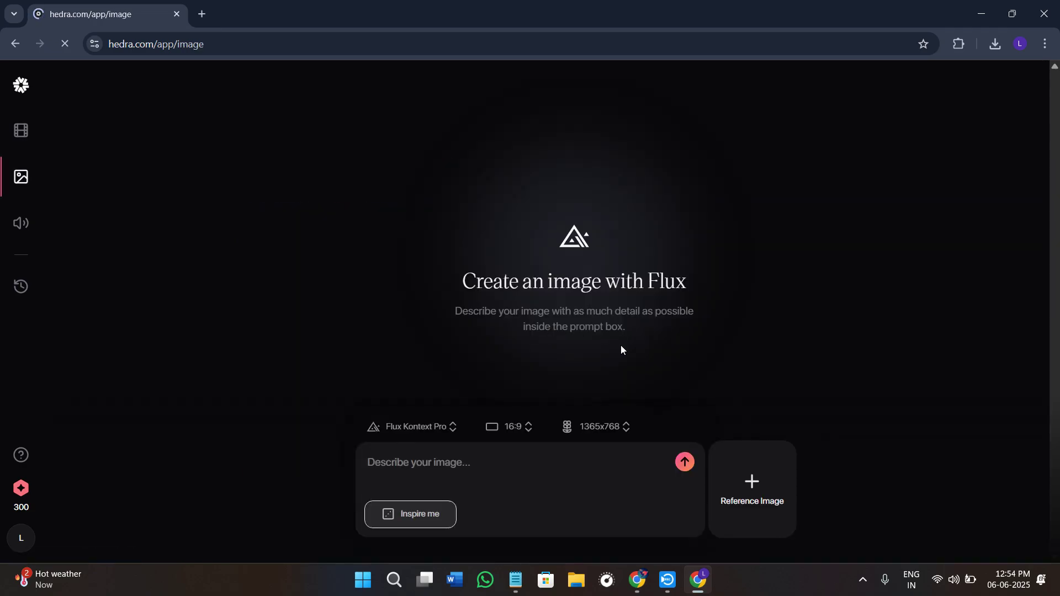
pyautogui.click(442, 464)
# Step: Examine the available image models, aspect ratios and resolutions without changing the current settings
pyautogui.click(435, 433)
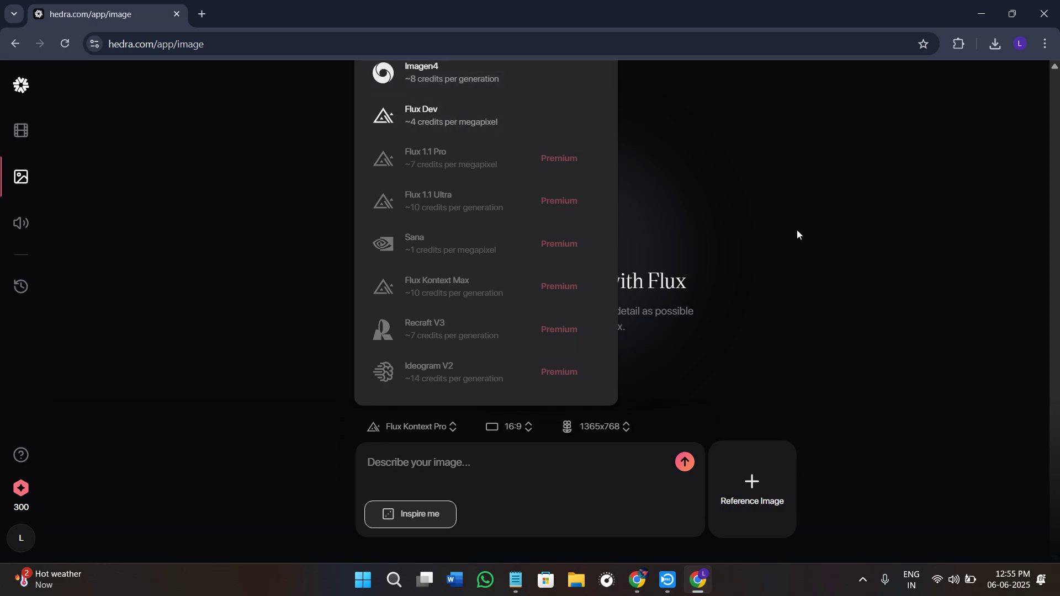
pyautogui.click(763, 367)
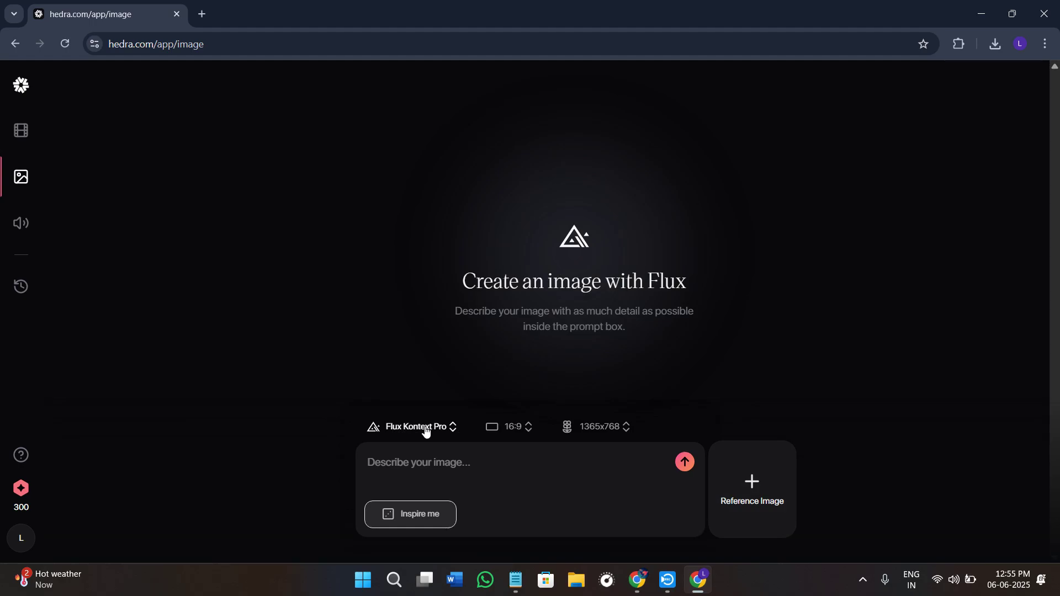
pyautogui.click(512, 428)
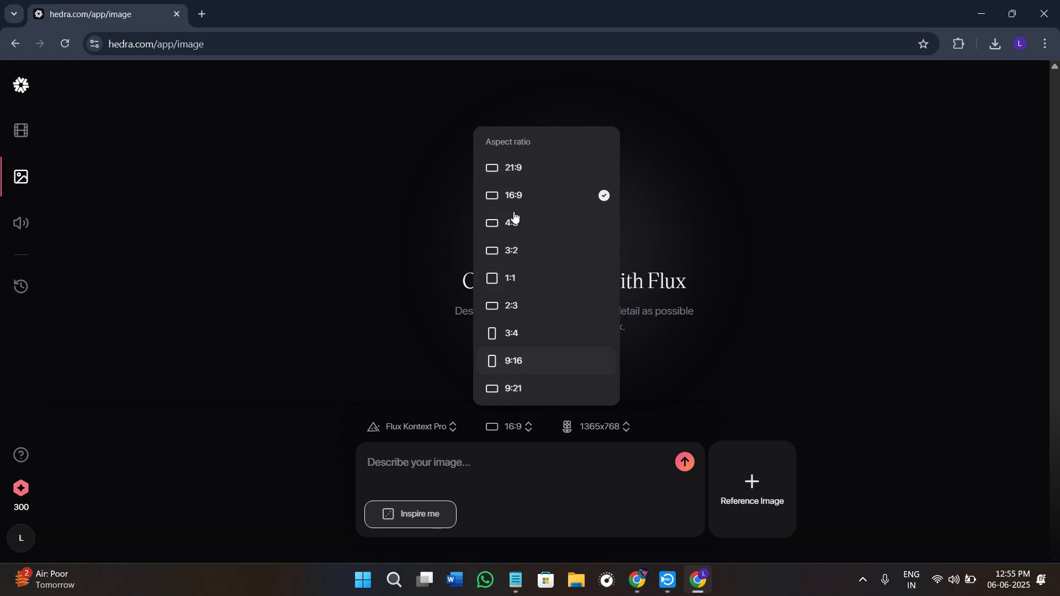
pyautogui.click(709, 364)
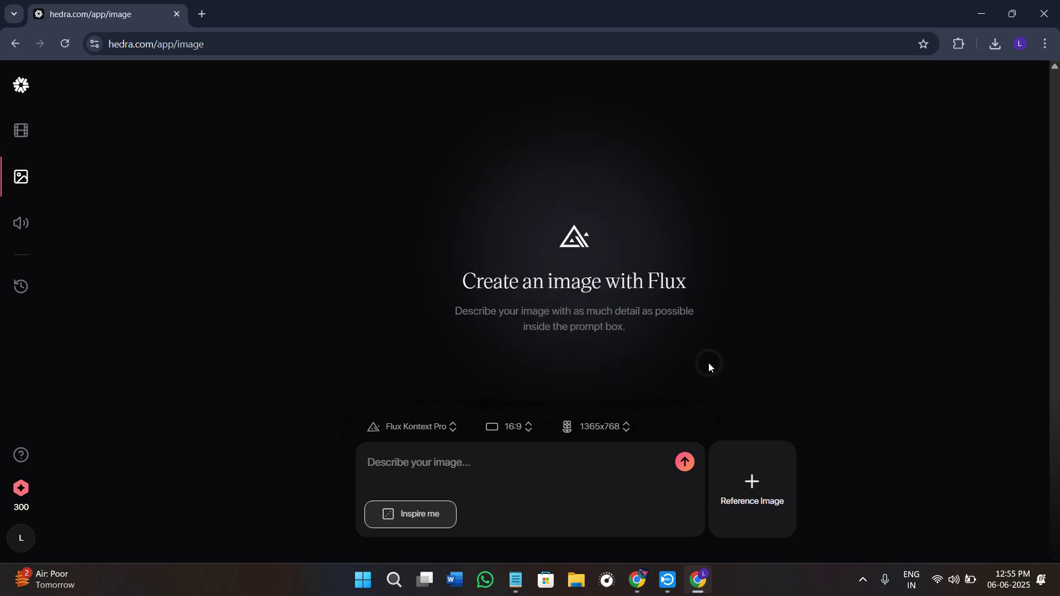
pyautogui.click(596, 435)
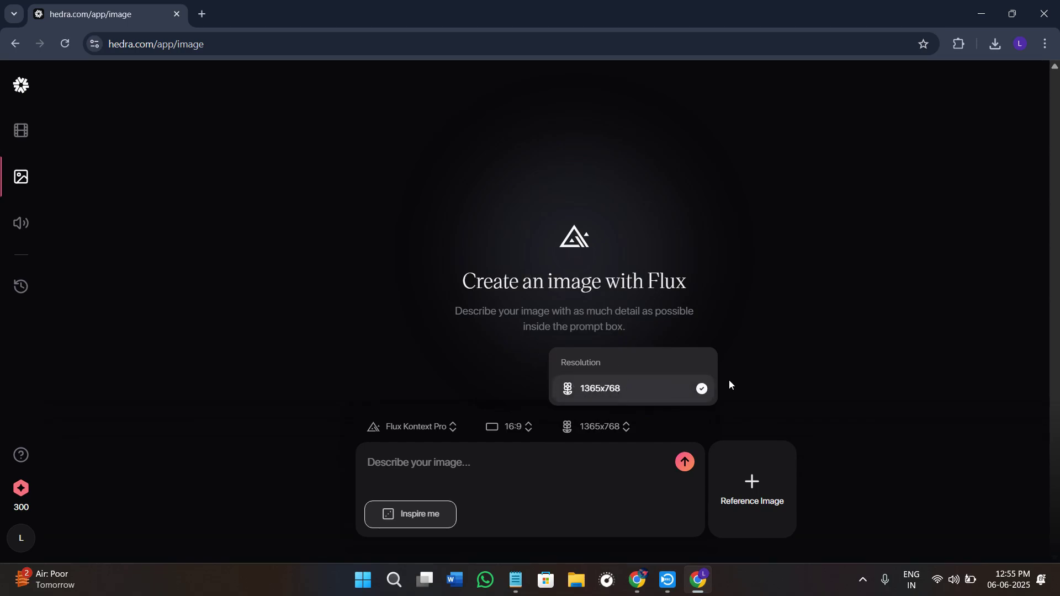
pyautogui.click(755, 382)
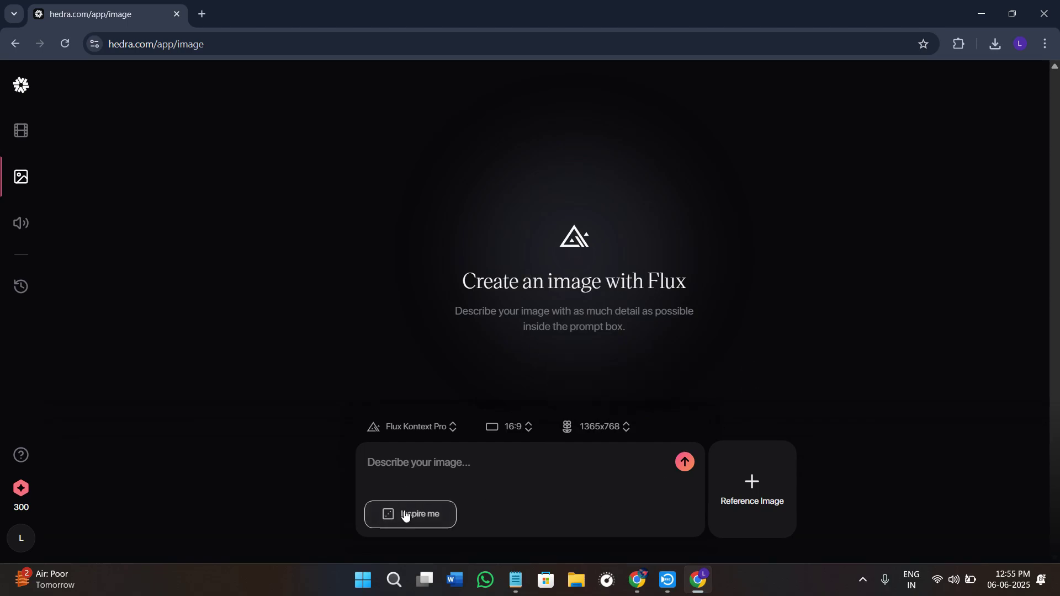
# Step: Use Inspire me to fill the prompt with the confident middle-aged princess in comic book style, and generate the image
pyautogui.click(413, 463)
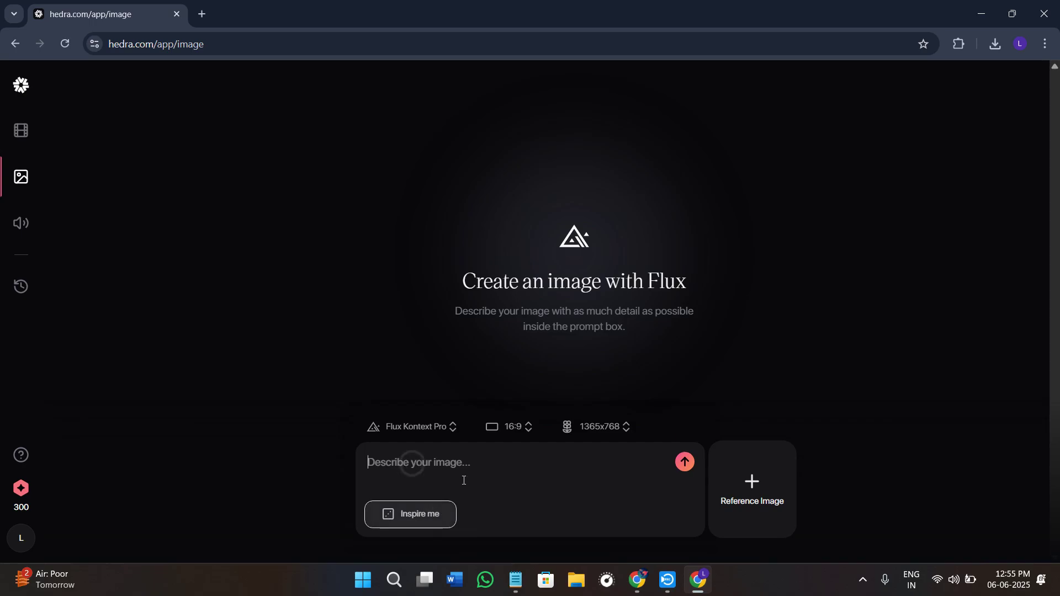
pyautogui.click(429, 516)
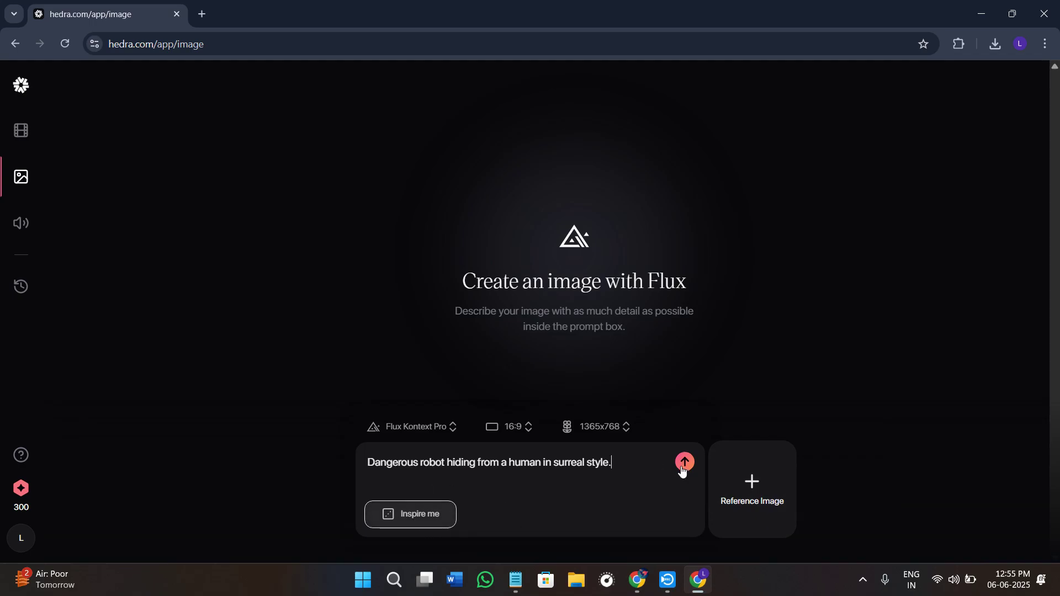
pyautogui.click(430, 516)
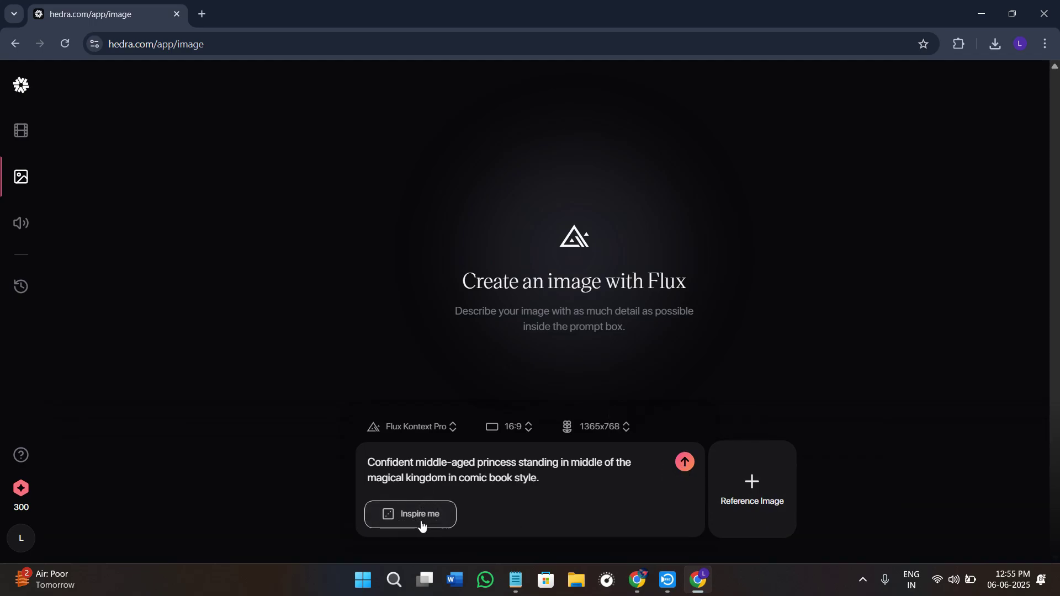
pyautogui.click(687, 463)
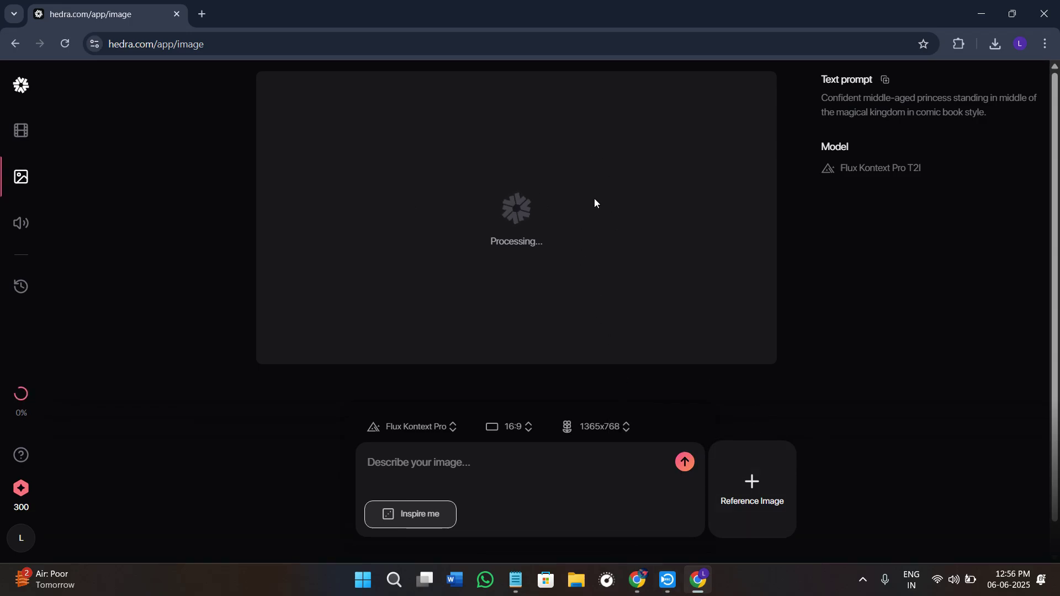
pyautogui.click(742, 516)
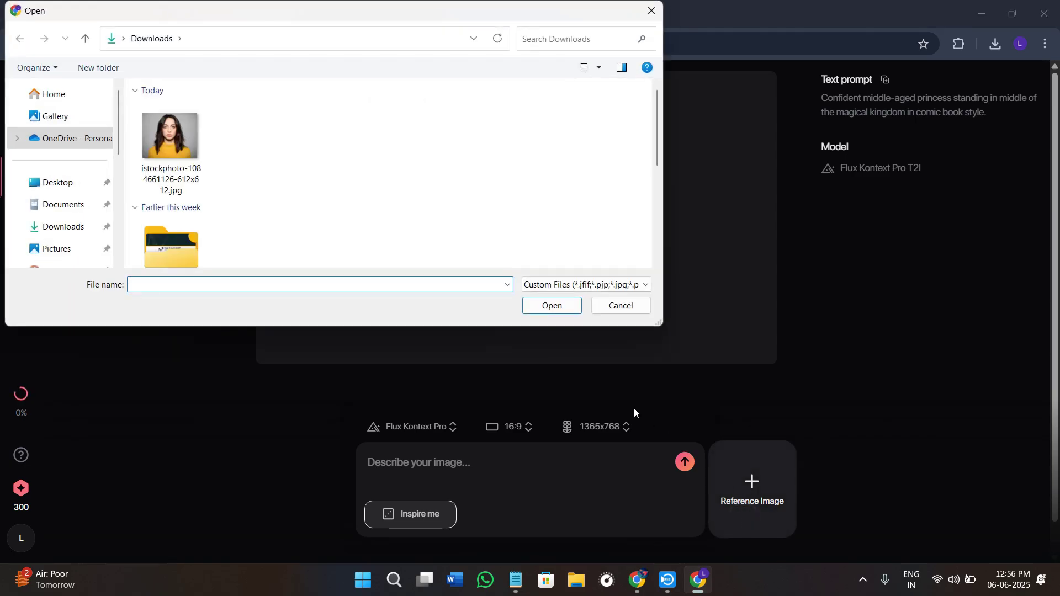
pyautogui.click(170, 141)
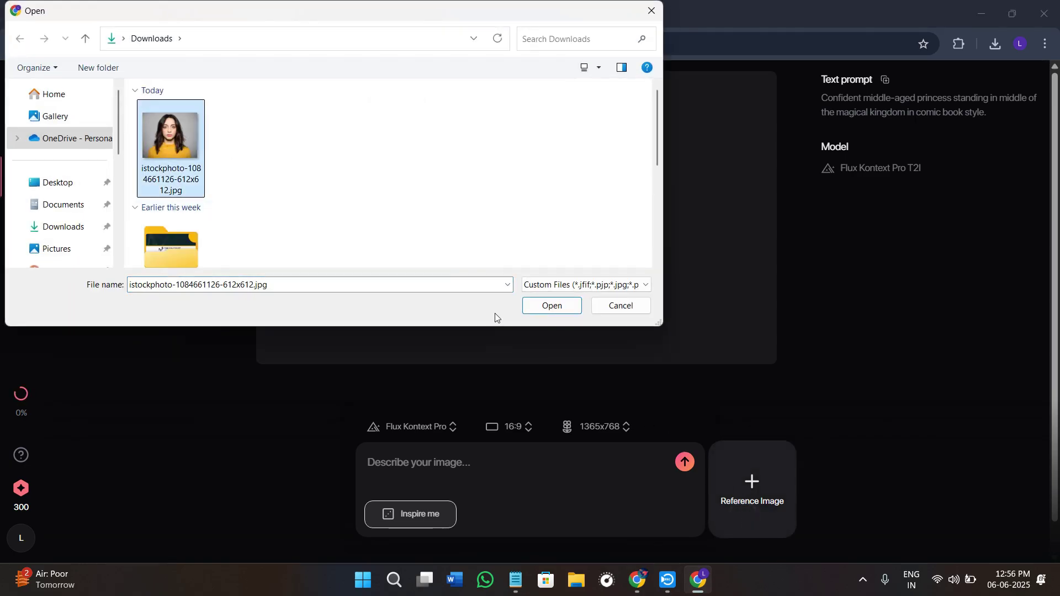
pyautogui.click(552, 306)
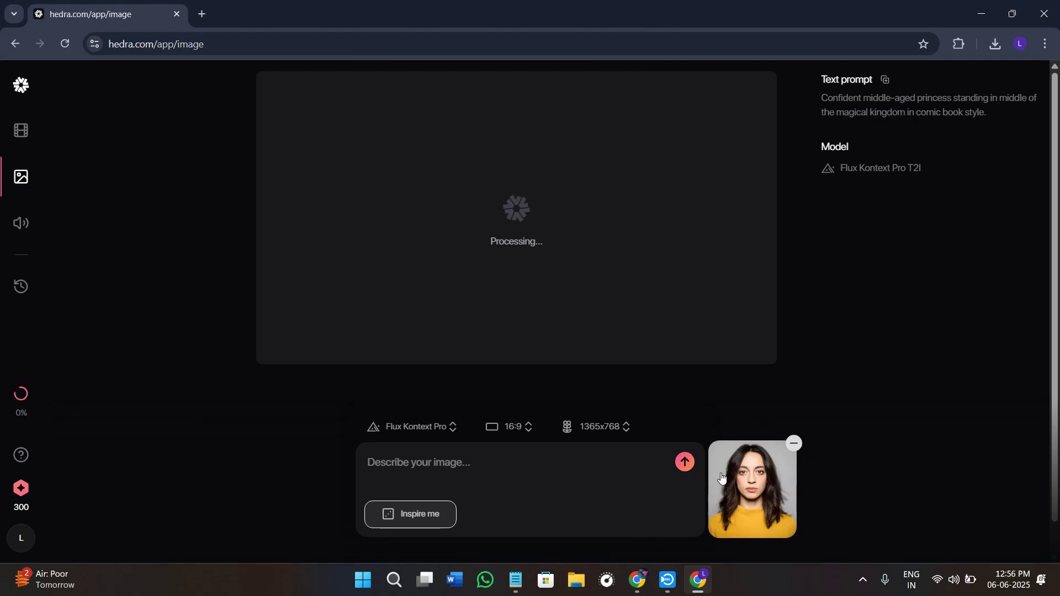
# Step: Use Inspire me to fill the prompt with the inspired villain running through the dark forest, and generate the image
pyautogui.click(399, 512)
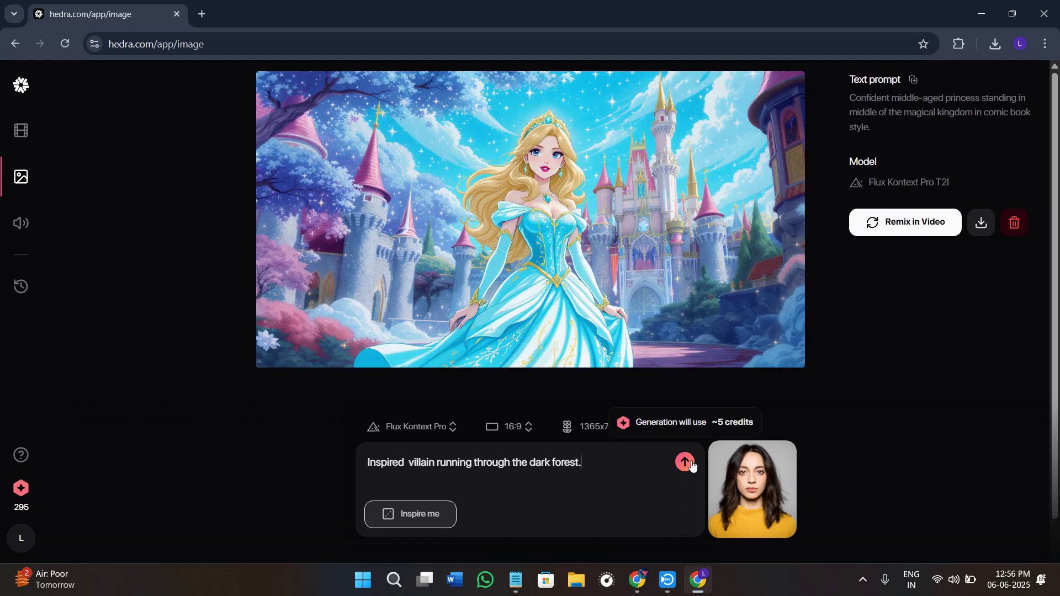
pyautogui.click(687, 463)
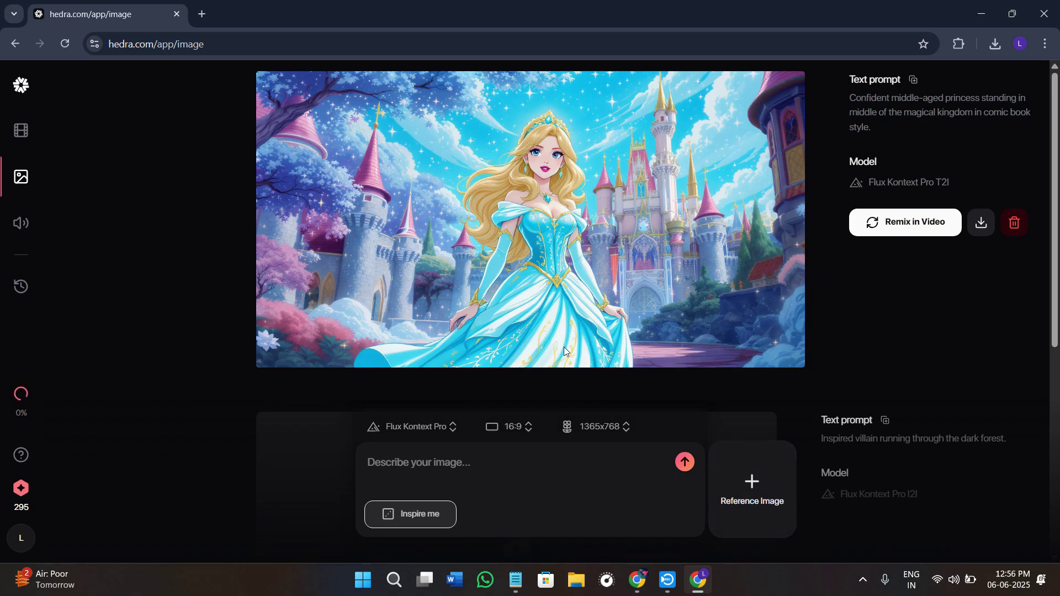
pyautogui.scroll(-4, 565, 339)
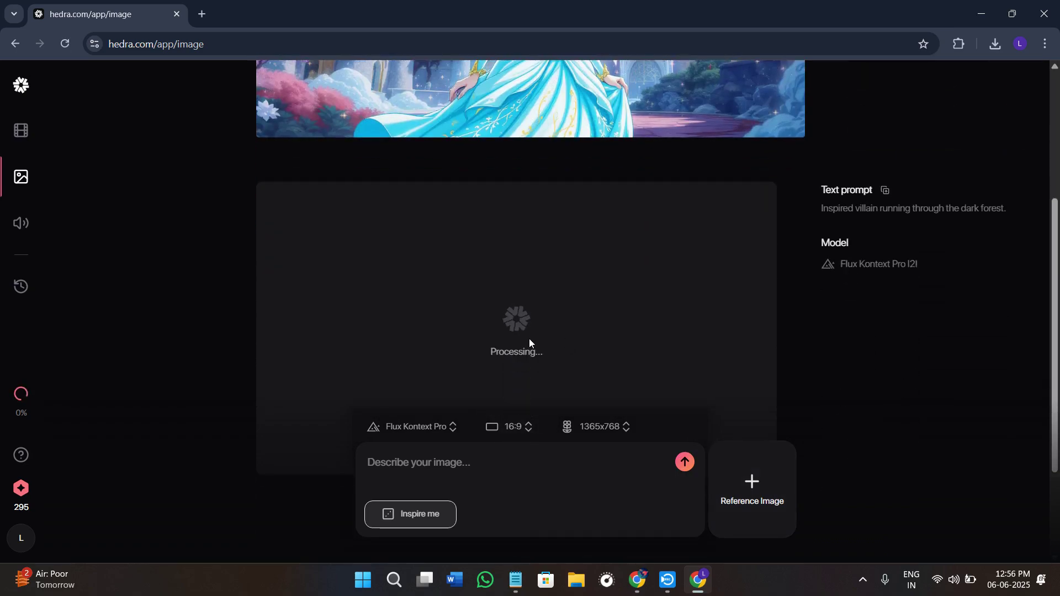
# Step: Switch to video creation and examine the available models, aspect ratios, resolutions and durations without changing the current settings
pyautogui.click(30, 143)
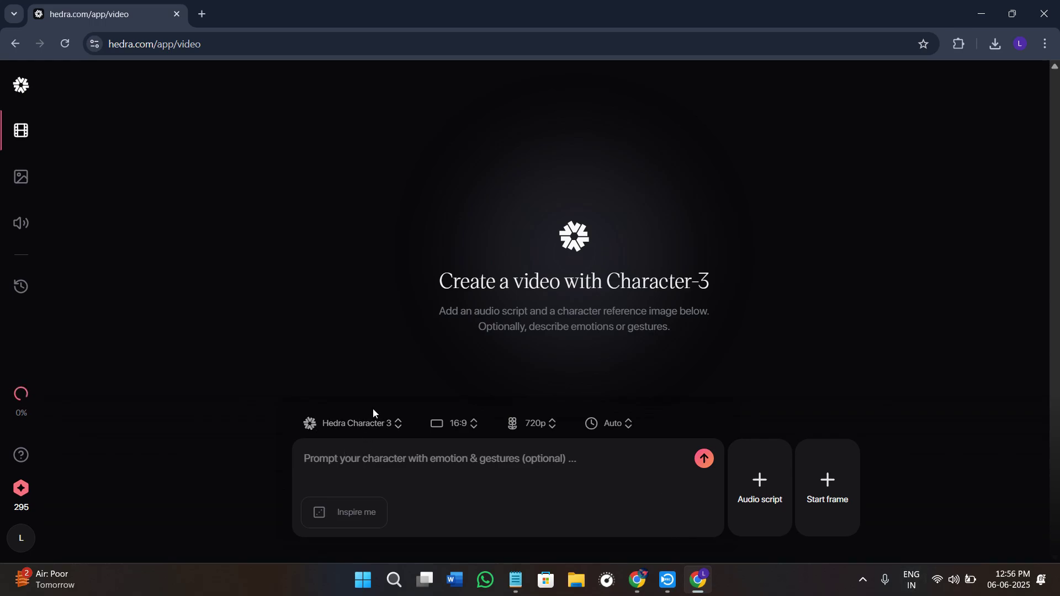
pyautogui.click(391, 425)
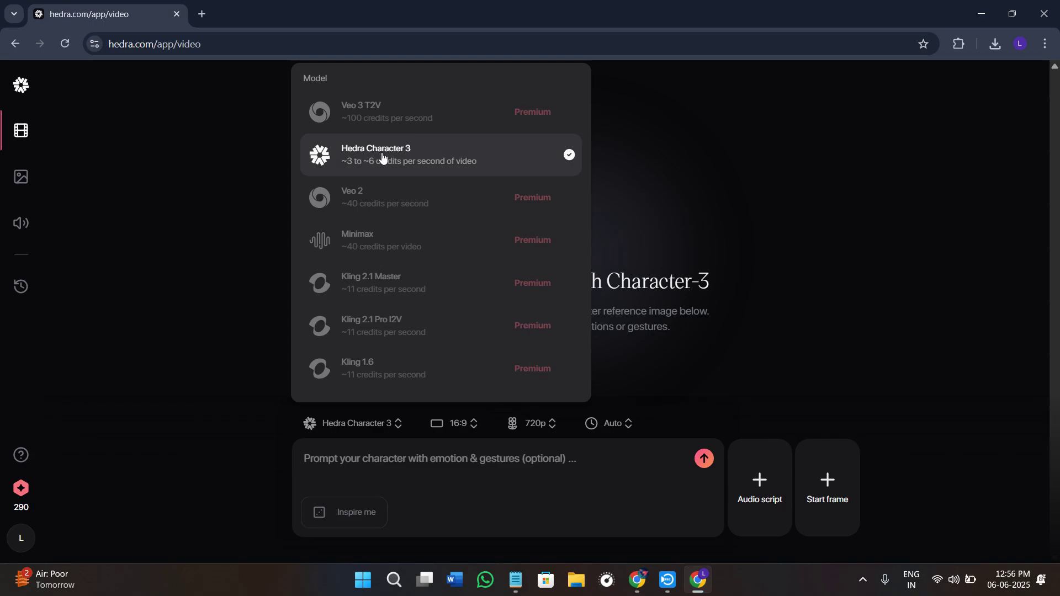
pyautogui.click(604, 167)
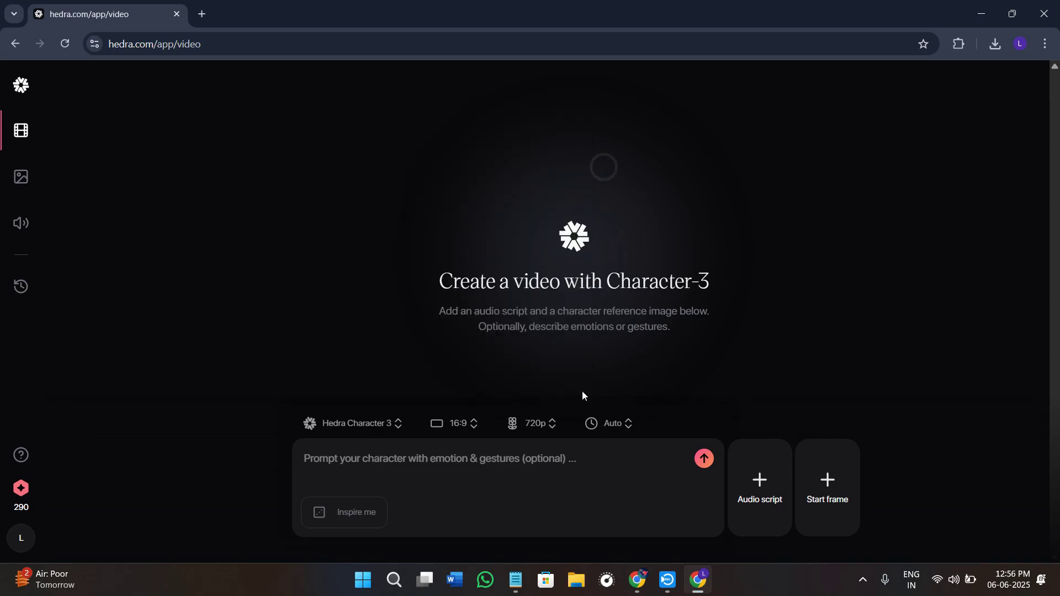
pyautogui.click(455, 424)
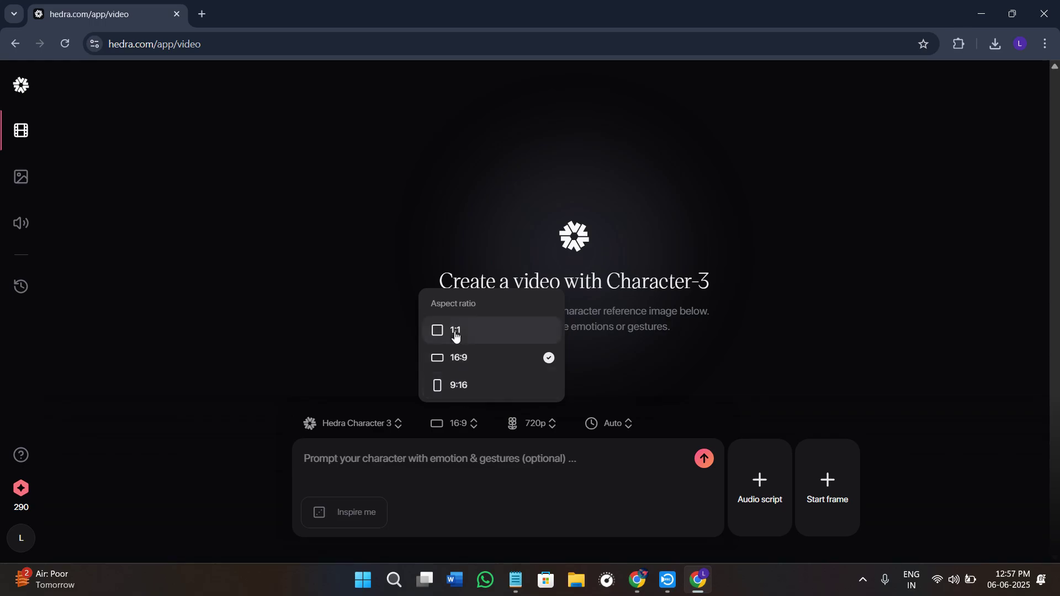
pyautogui.click(615, 359)
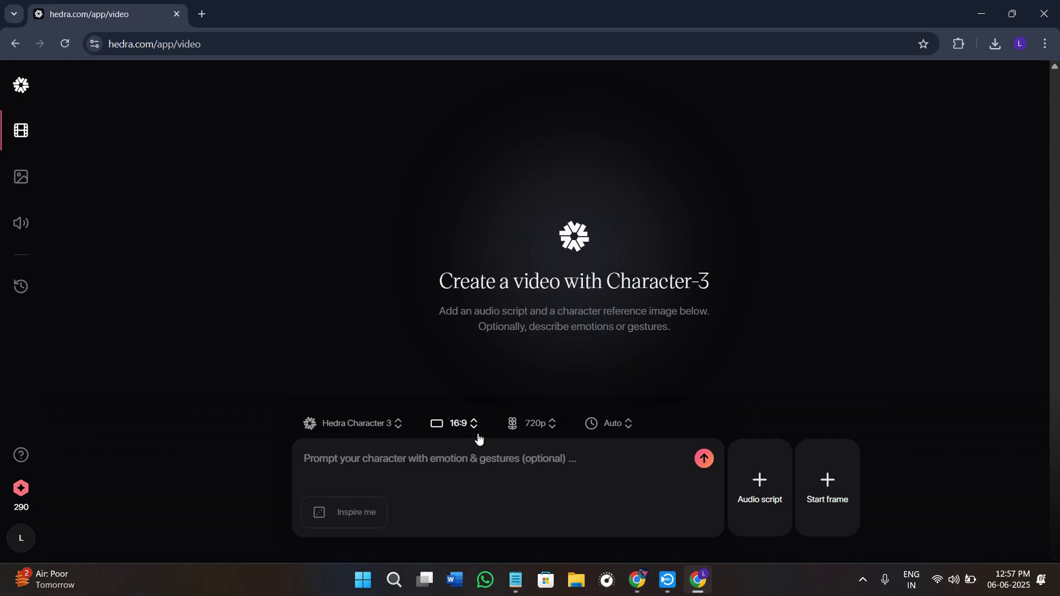
pyautogui.click(533, 431)
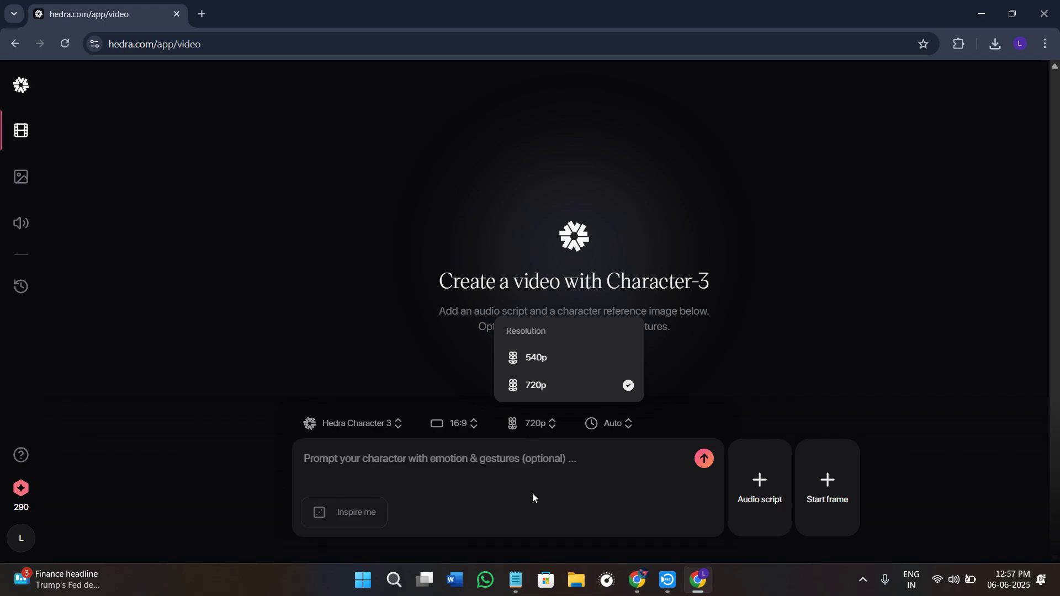
pyautogui.click(698, 376)
pyautogui.click(606, 426)
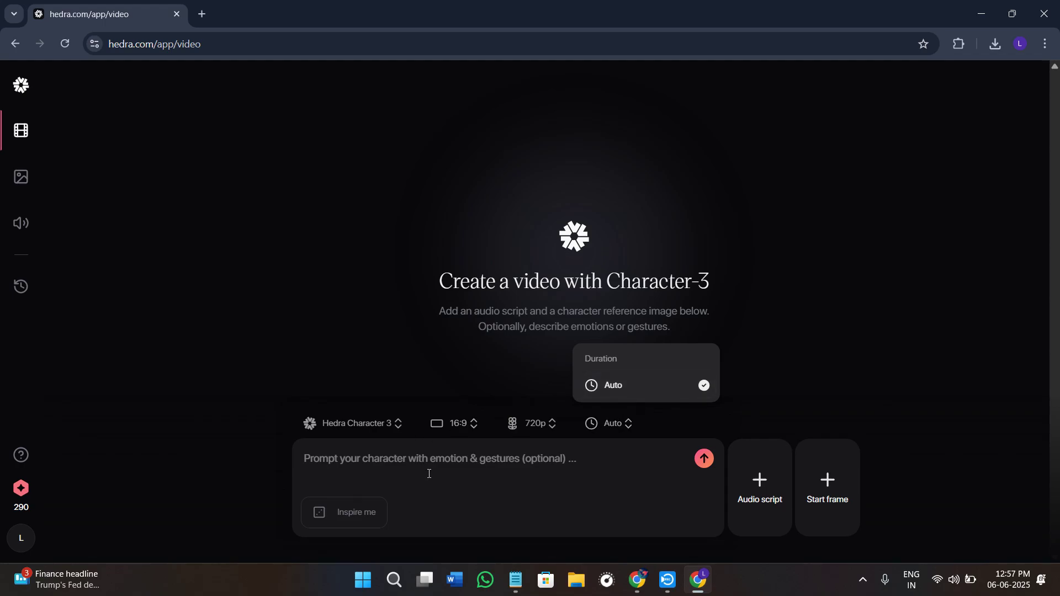
pyautogui.click(530, 476)
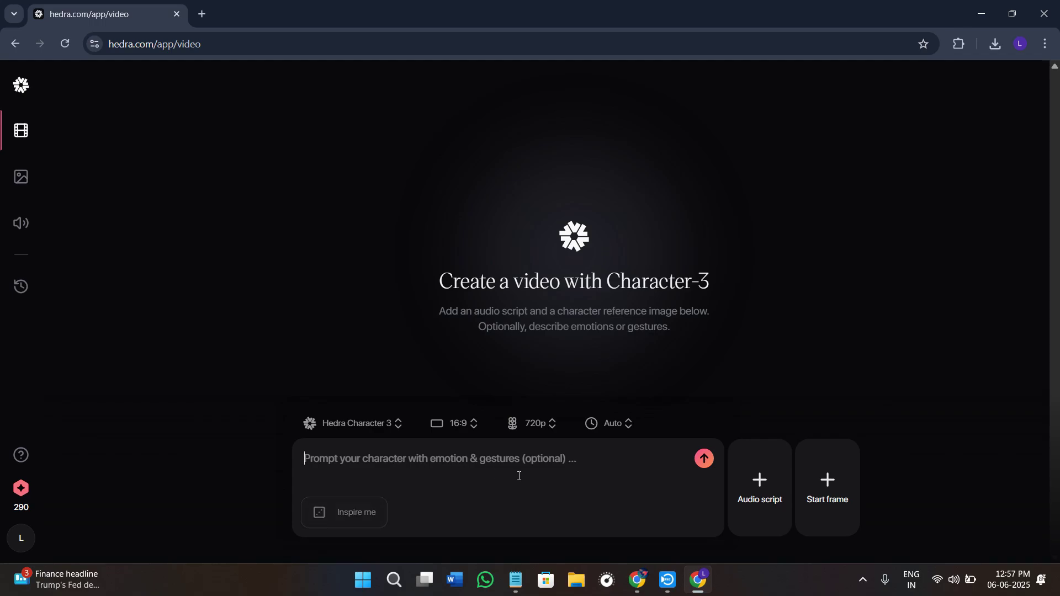
# Step: Use Inspire me to fill the video prompt with the person waving their hands with concern, and try to generate the video
pyautogui.click(355, 512)
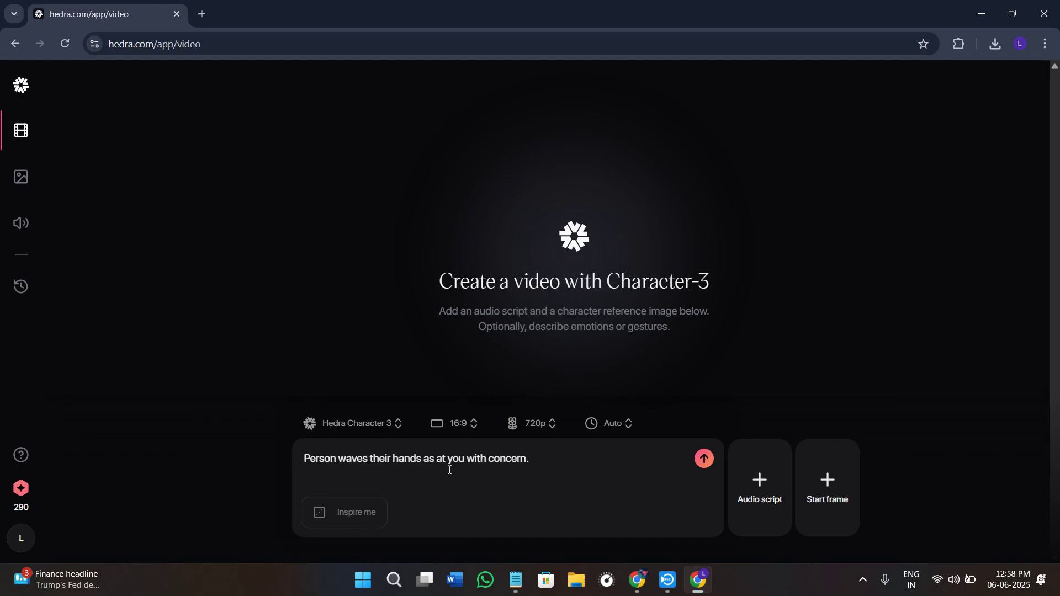
pyautogui.click(704, 459)
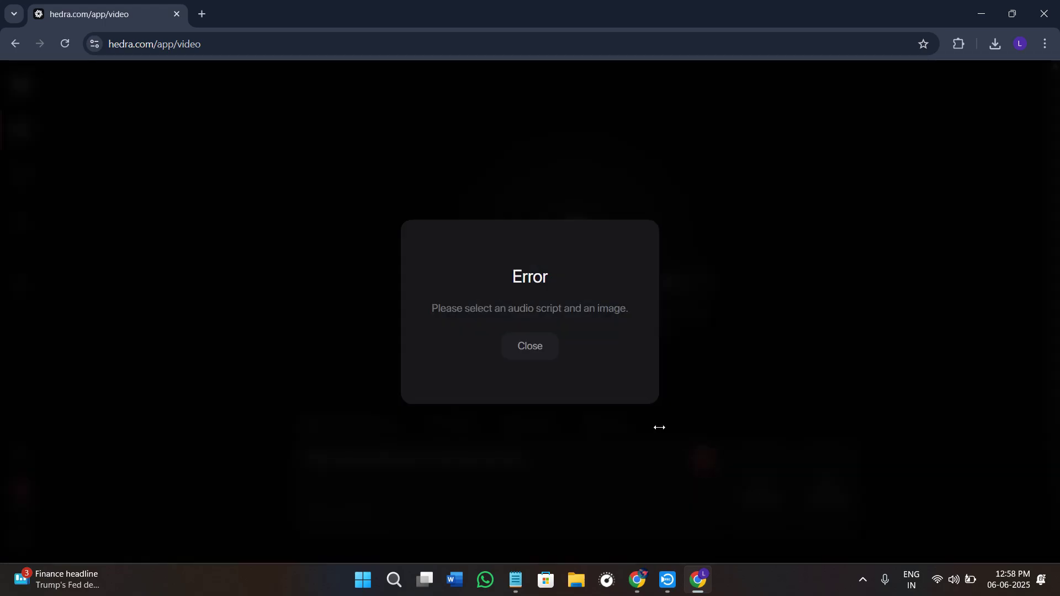
pyautogui.click(514, 348)
pyautogui.click(707, 461)
pyautogui.click(526, 345)
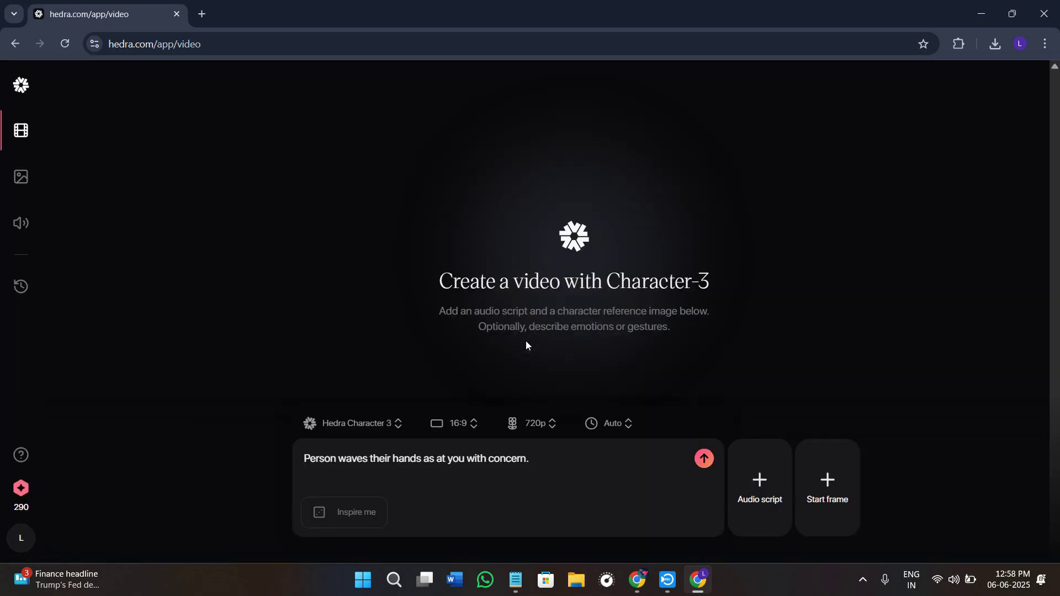
# Step: Choose Generate speech for the video's audio script and select the American voice Drew
pyautogui.click(764, 516)
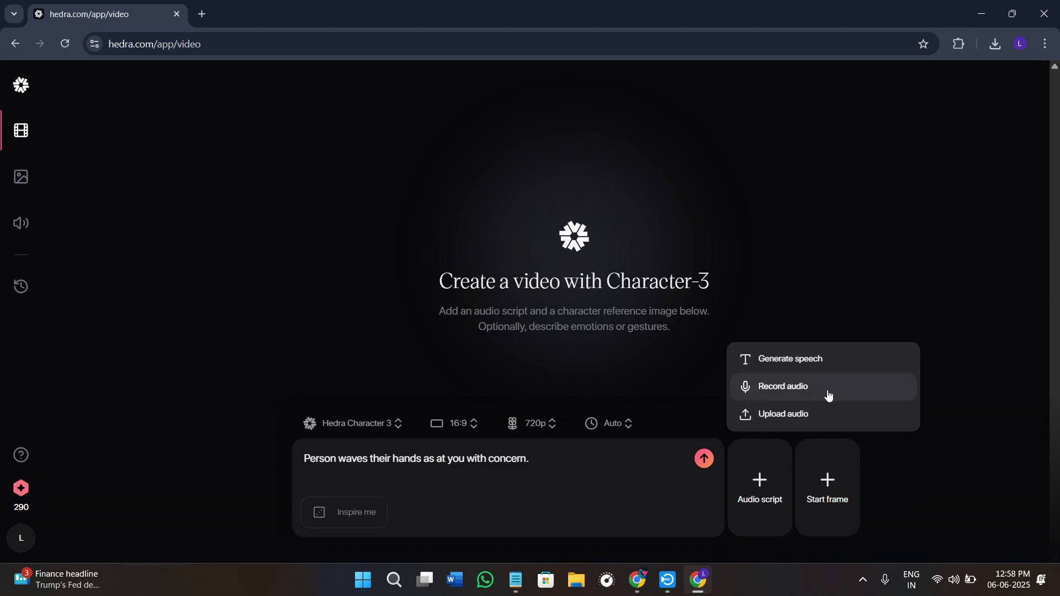
pyautogui.click(830, 367)
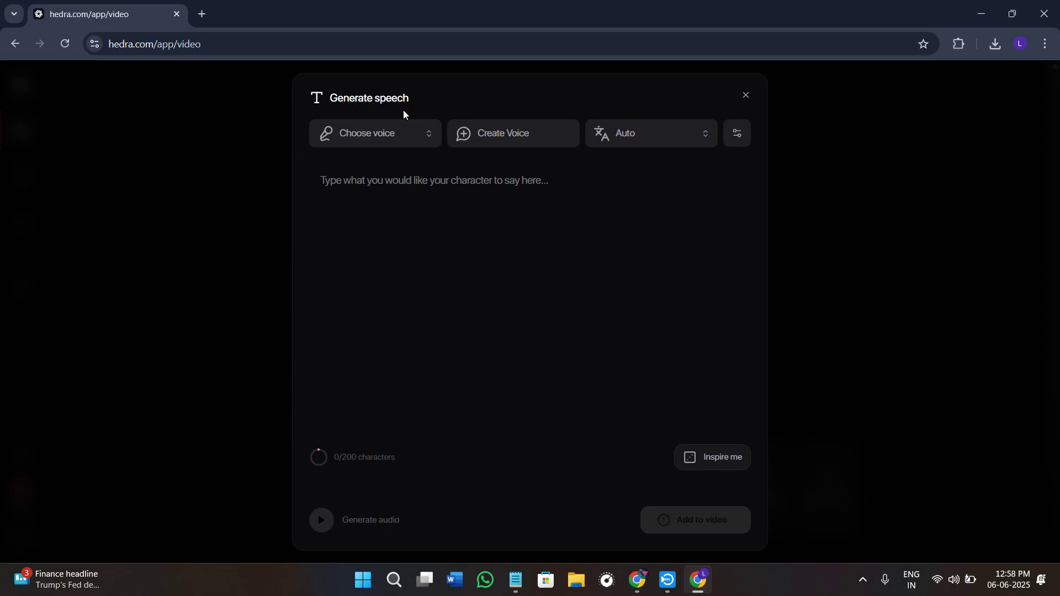
pyautogui.click(356, 179)
pyautogui.click(370, 128)
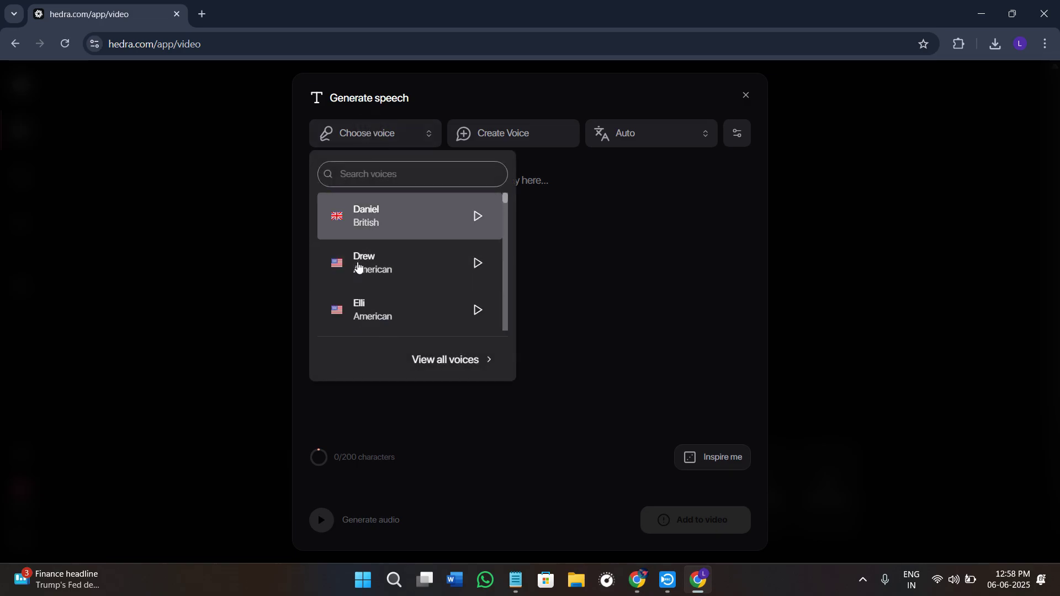
pyautogui.click(392, 265)
# Step: View the voice cloning instructions without recording, and set the speech language to English
pyautogui.click(502, 144)
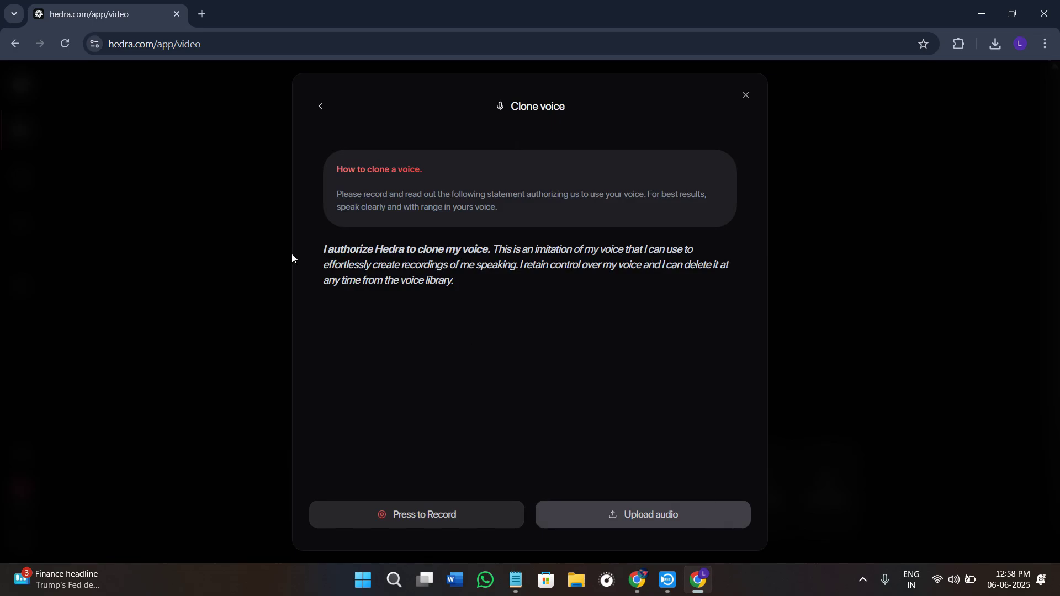
pyautogui.click(318, 108)
pyautogui.click(662, 136)
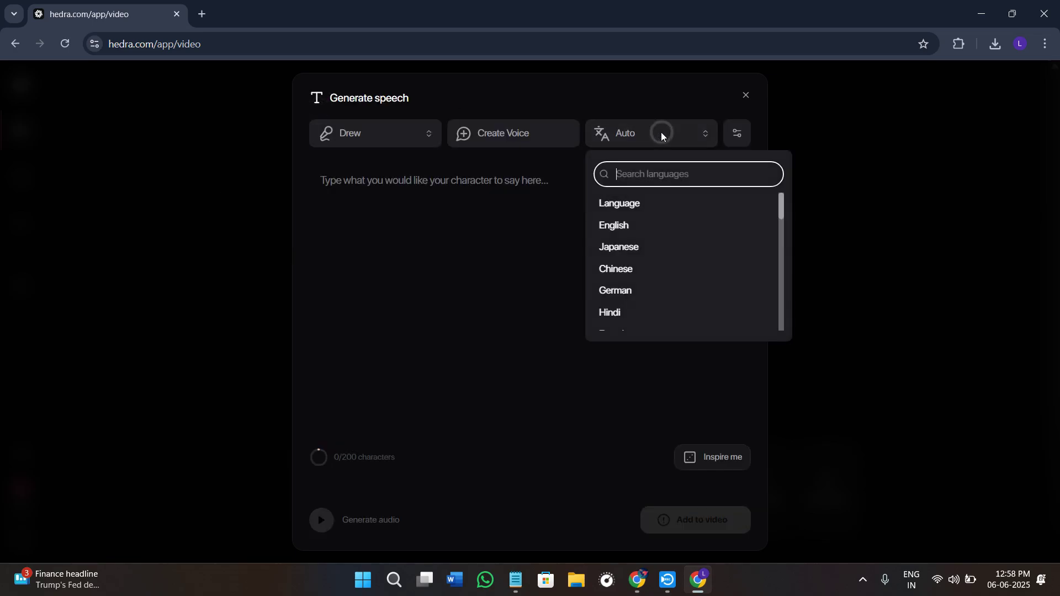
pyautogui.scroll(-3, 628, 285)
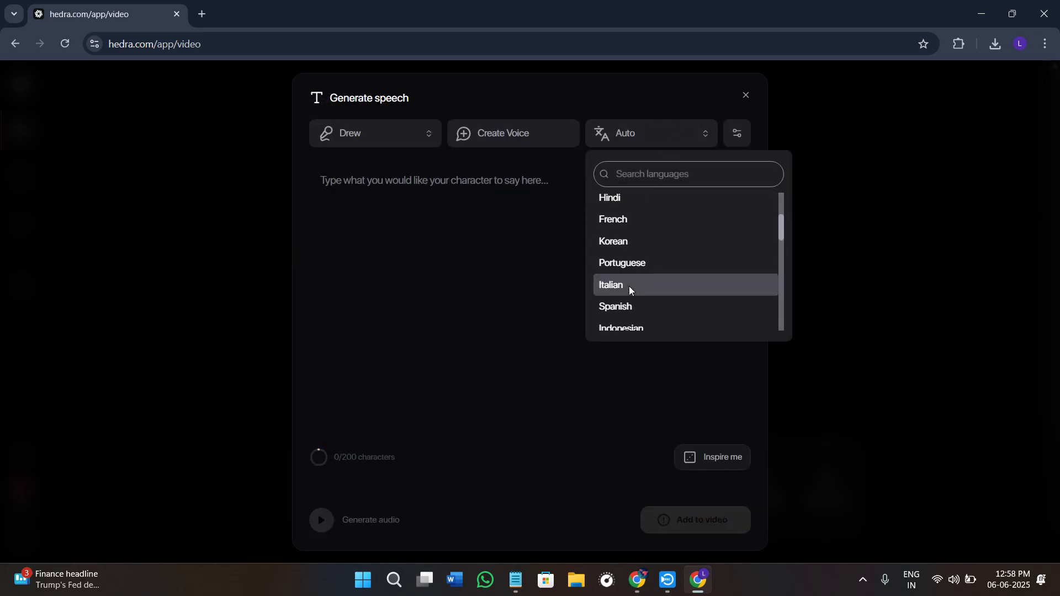
pyautogui.scroll(3, 629, 286)
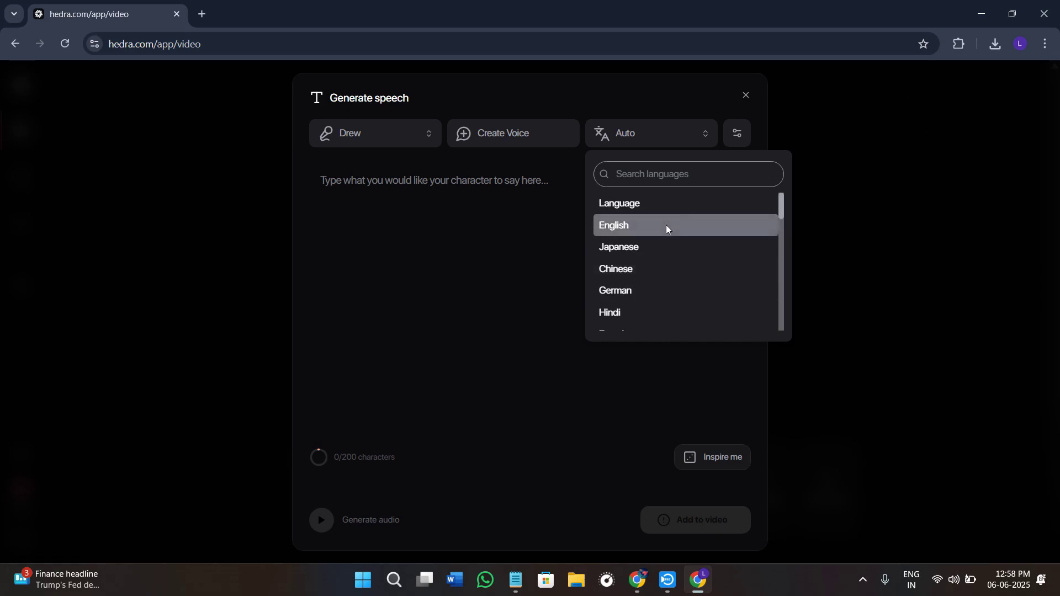
pyautogui.click(649, 225)
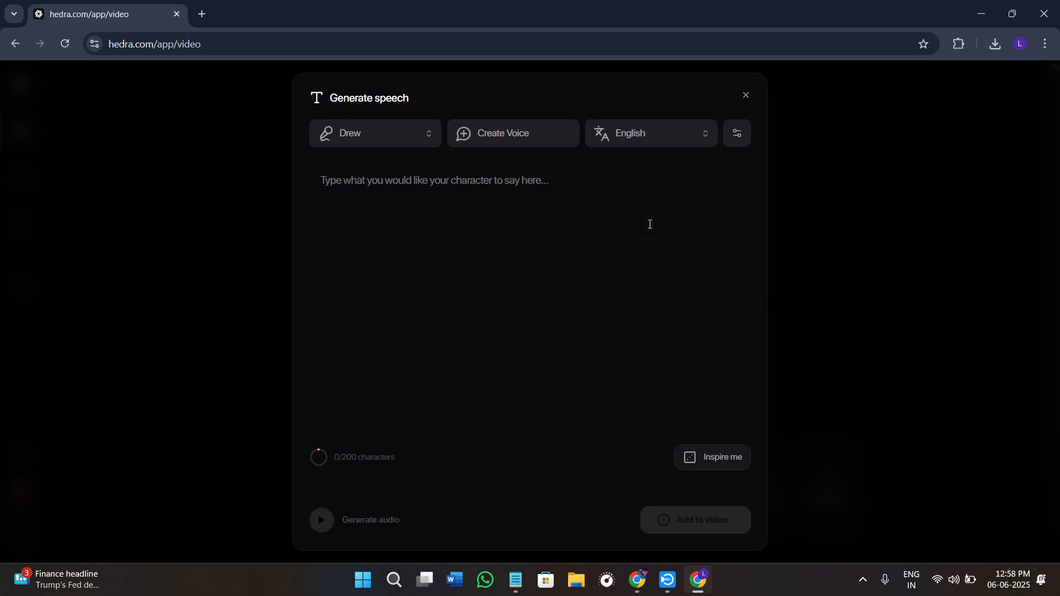
# Step: Use Inspire me to fill the speech with the rogue iced latte news report, generate its audio preview, and add it to the video
pyautogui.click(406, 186)
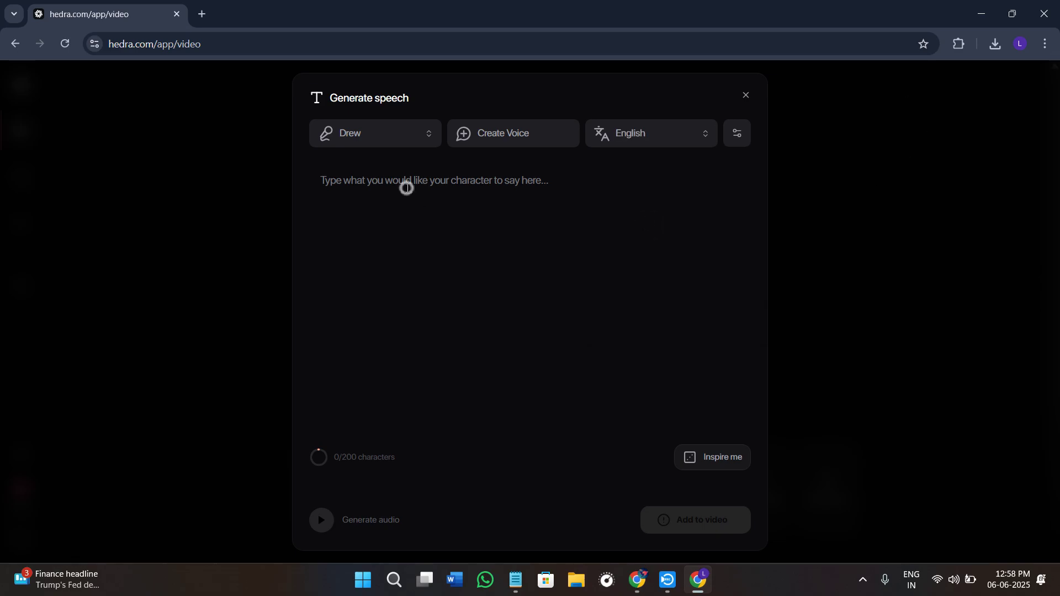
pyautogui.click(717, 468)
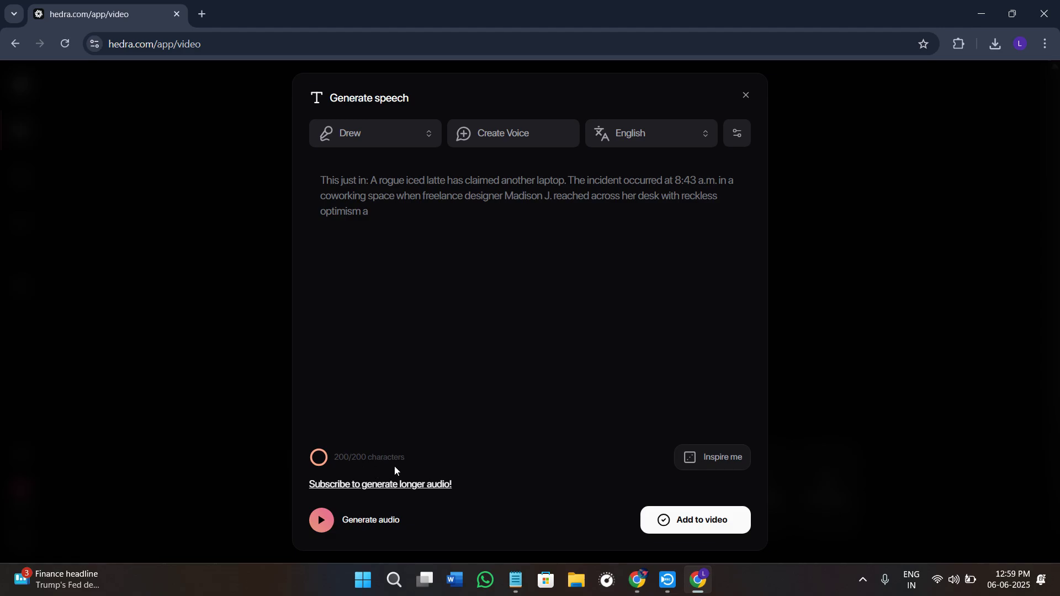
pyautogui.click(322, 520)
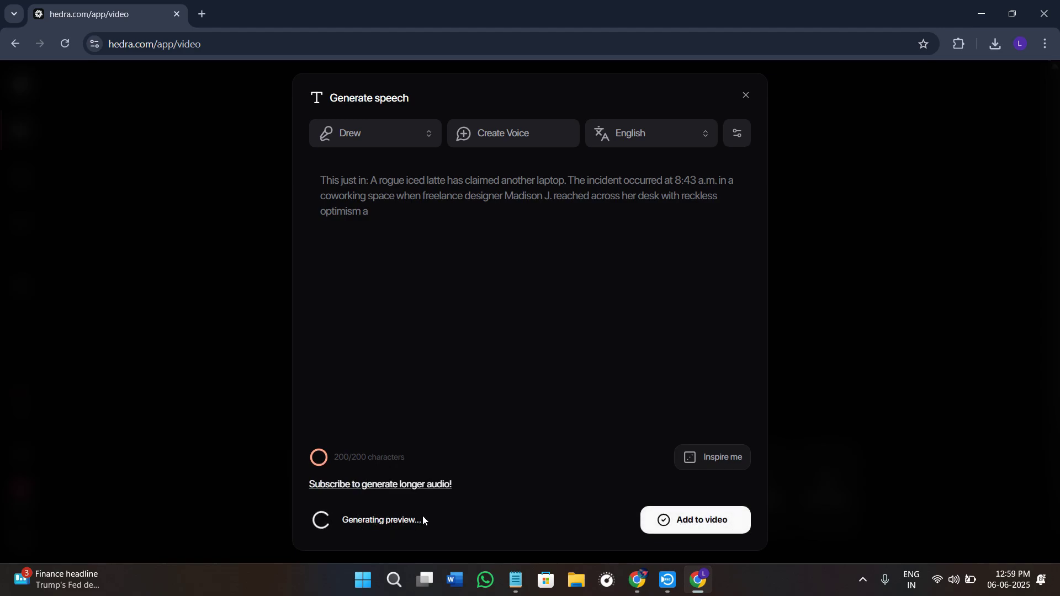
pyautogui.click(691, 519)
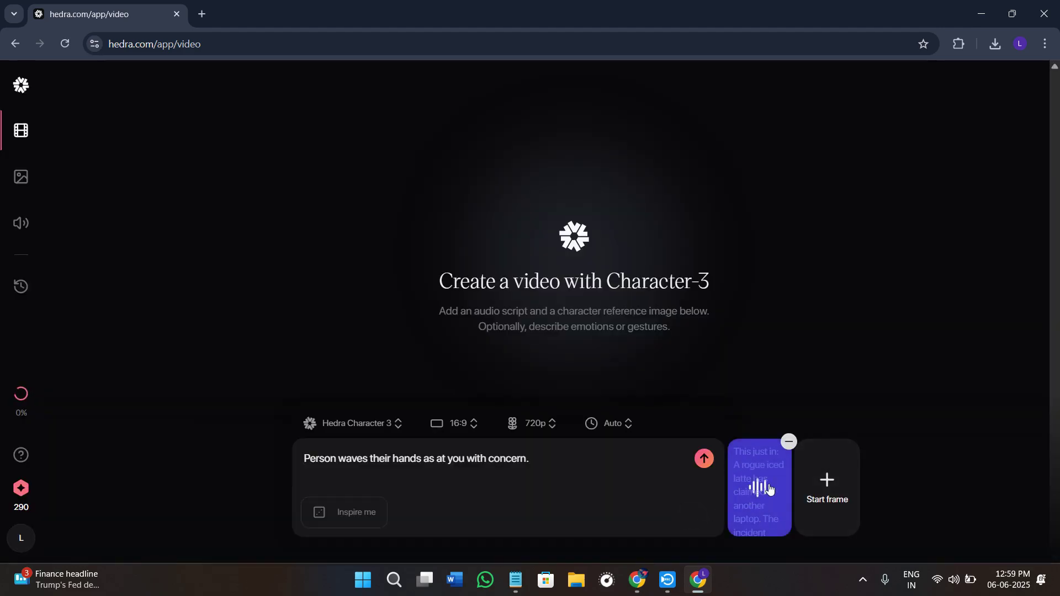
pyautogui.click(838, 523)
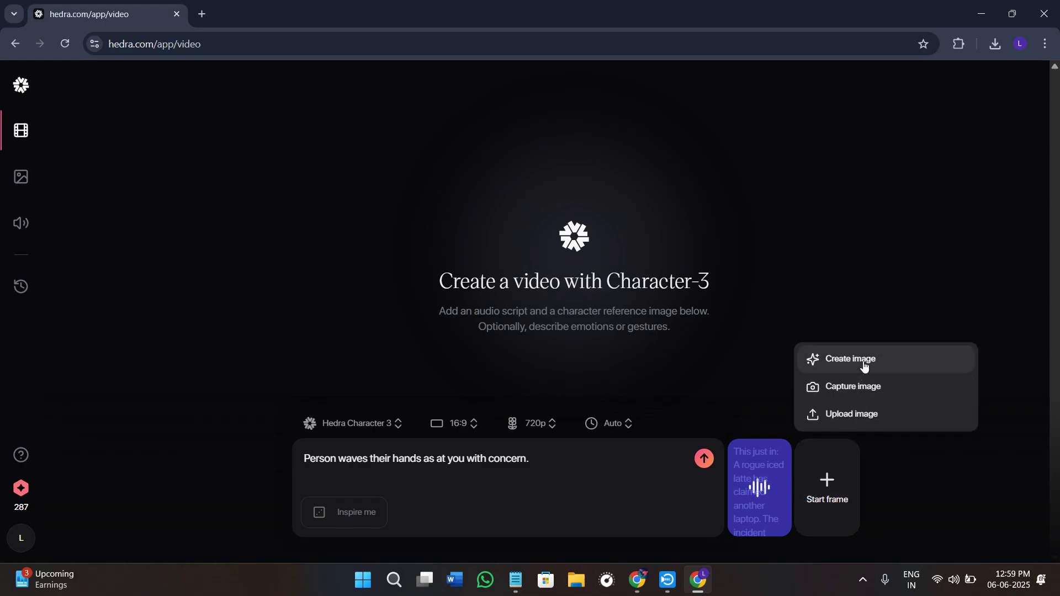
pyautogui.click(860, 413)
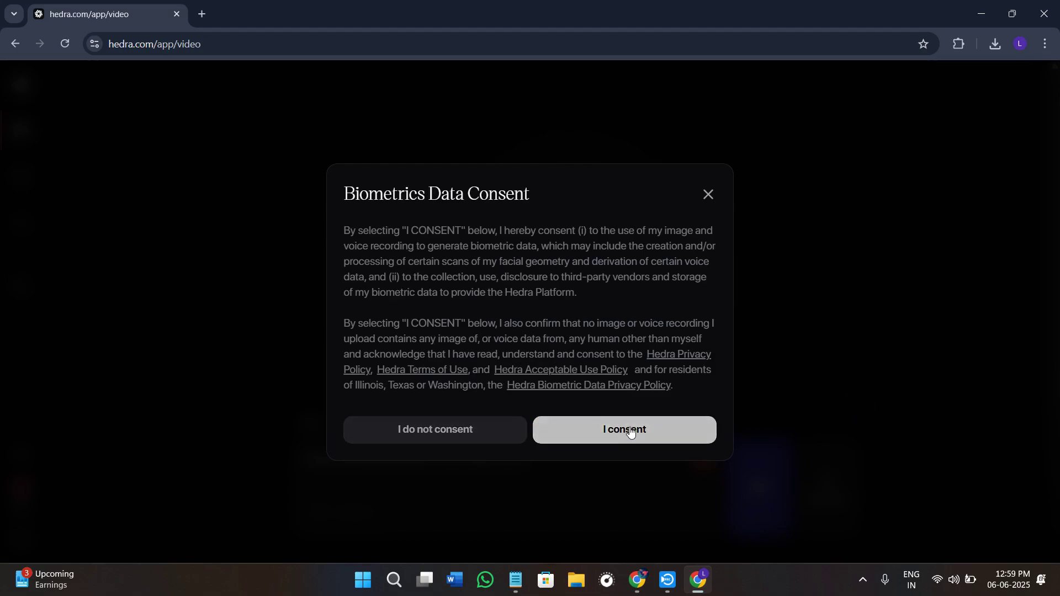
pyautogui.click(668, 432)
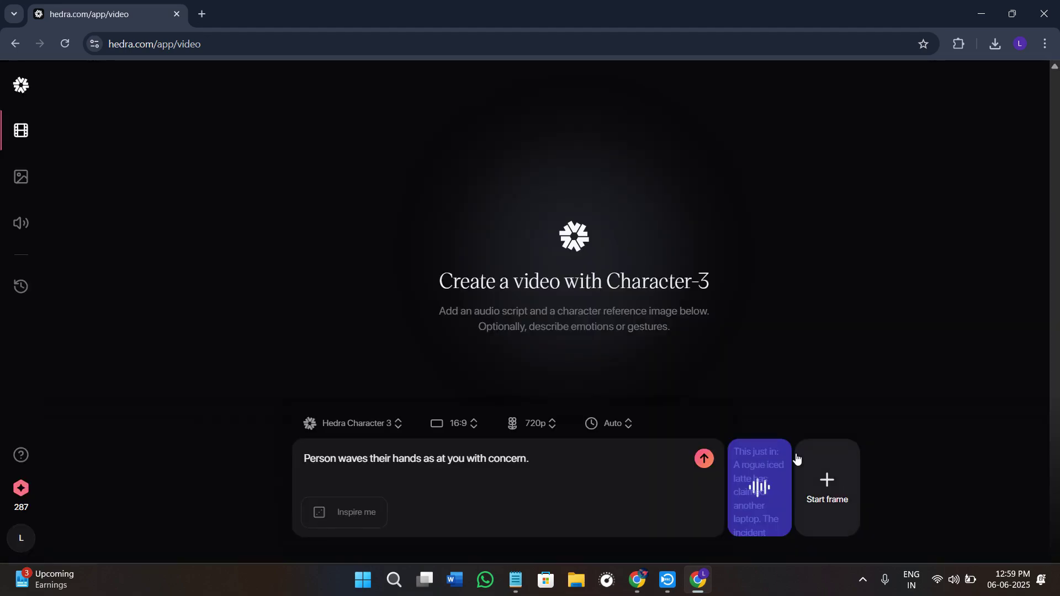
pyautogui.click(826, 485)
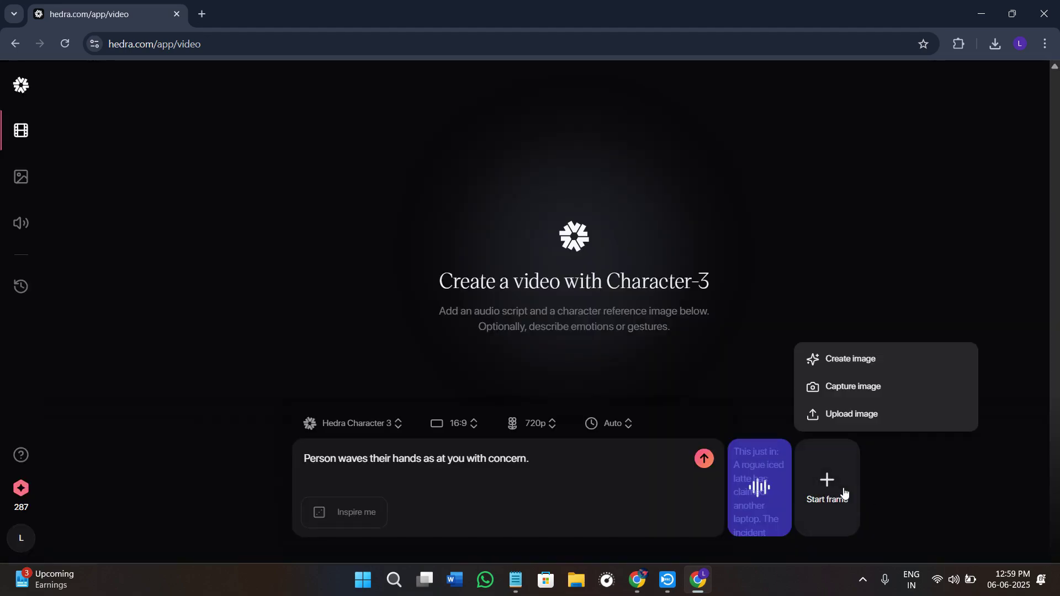
pyautogui.click(871, 412)
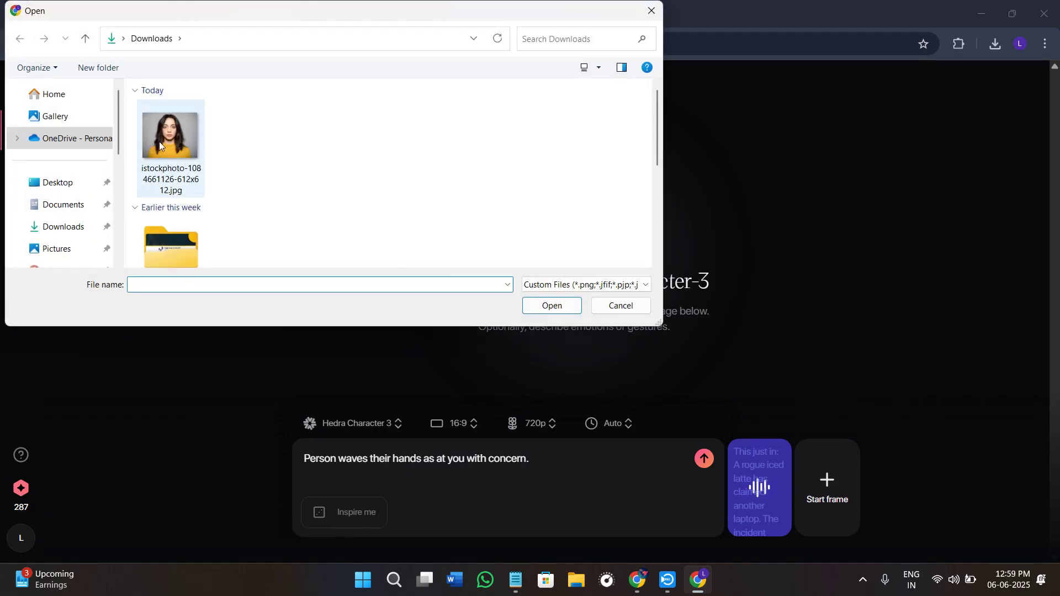
pyautogui.click(159, 141)
pyautogui.click(552, 306)
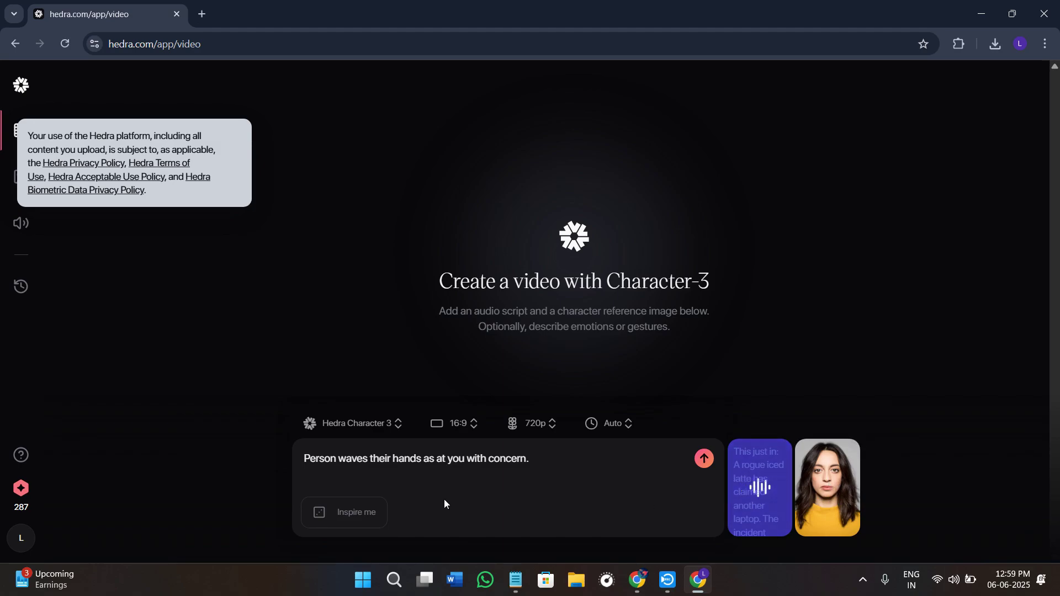
# Step: Submit the Hedra Character 3 video for generation and dismiss the free queue notice
pyautogui.click(705, 459)
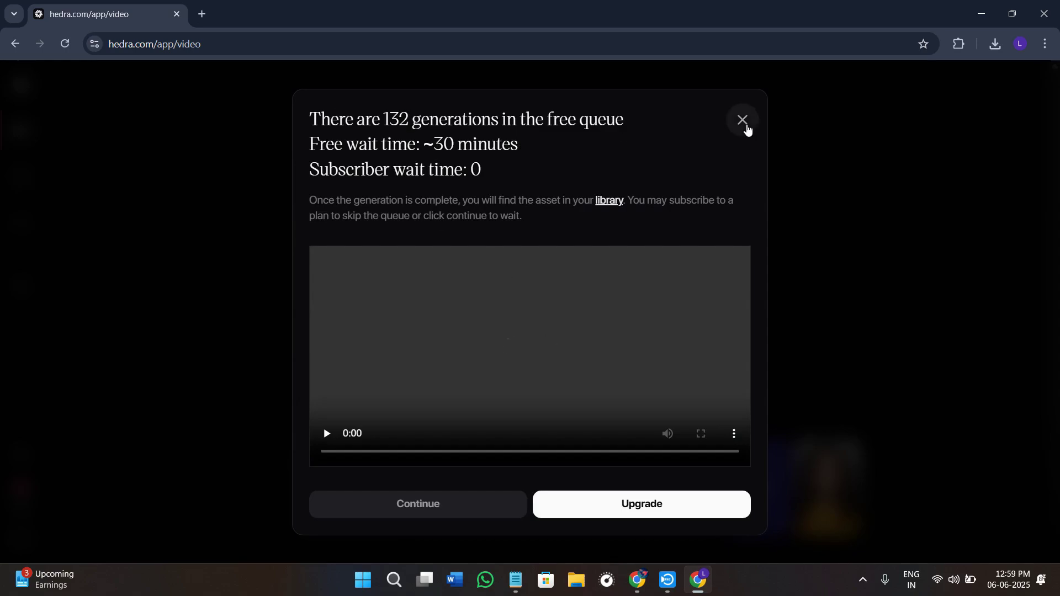
pyautogui.click(745, 123)
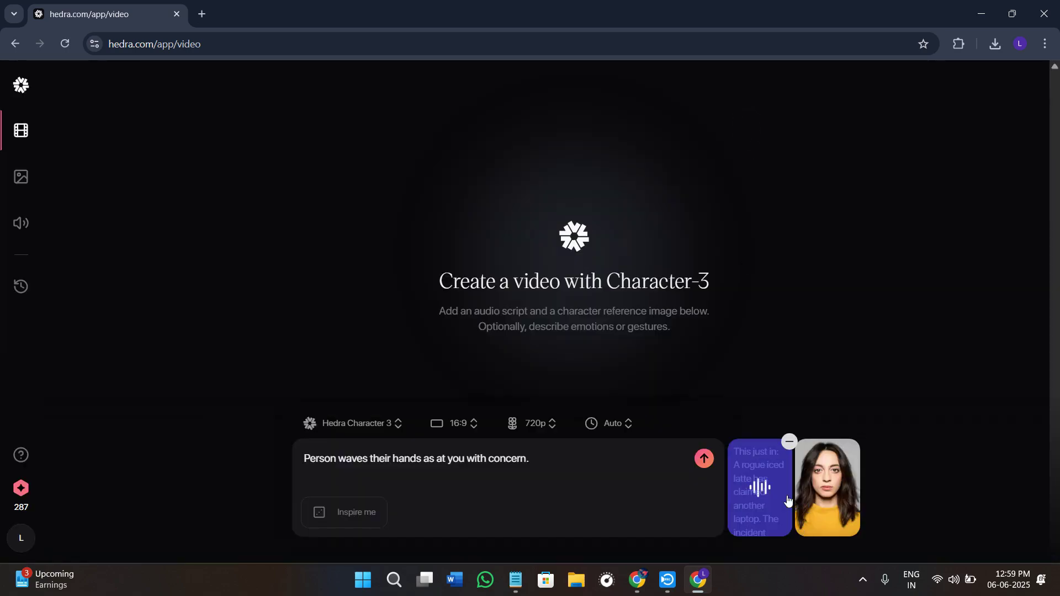
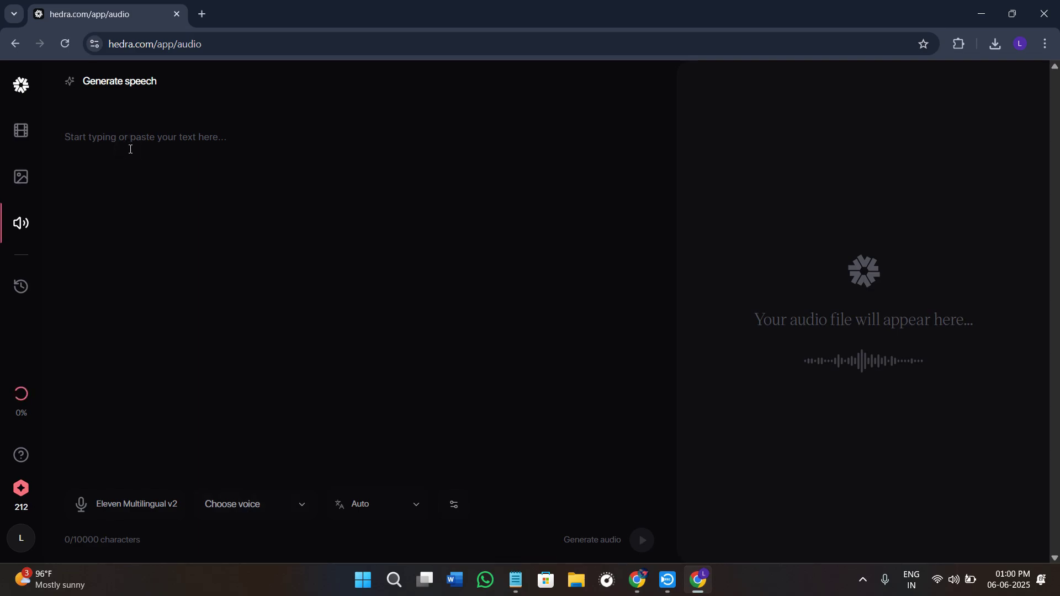
# Step: Enter "fdfdff" as the text on the speech generation page
pyautogui.click(265, 297)
pyautogui.write('fdfdff')
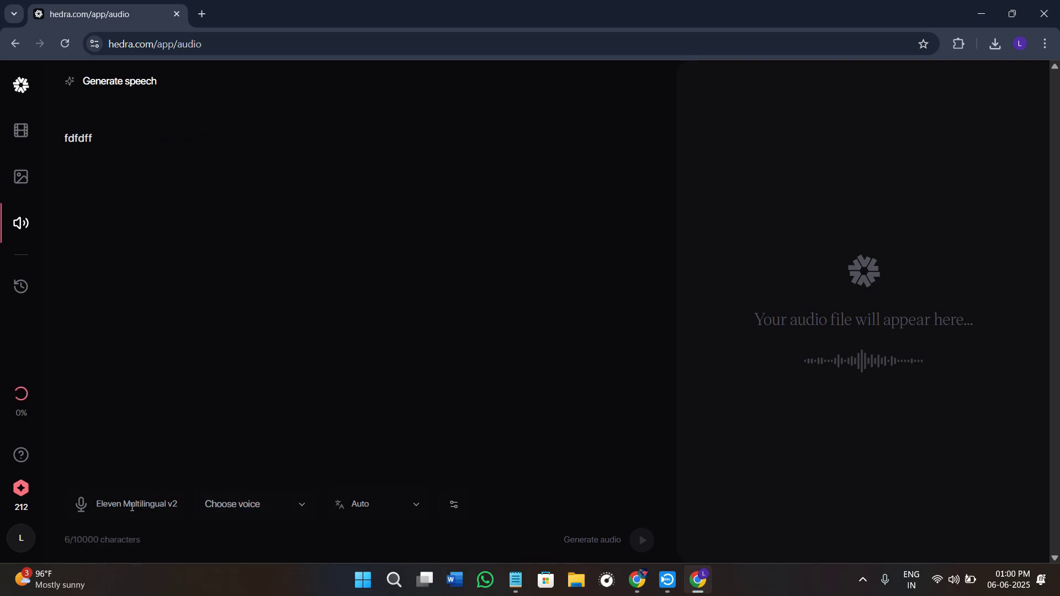
pyautogui.click(132, 506)
# Step: Browse the available voices by masculine and feminine, and view the voice creation instructions without recording
pyautogui.click(246, 505)
pyautogui.scroll(-8, 383, 379)
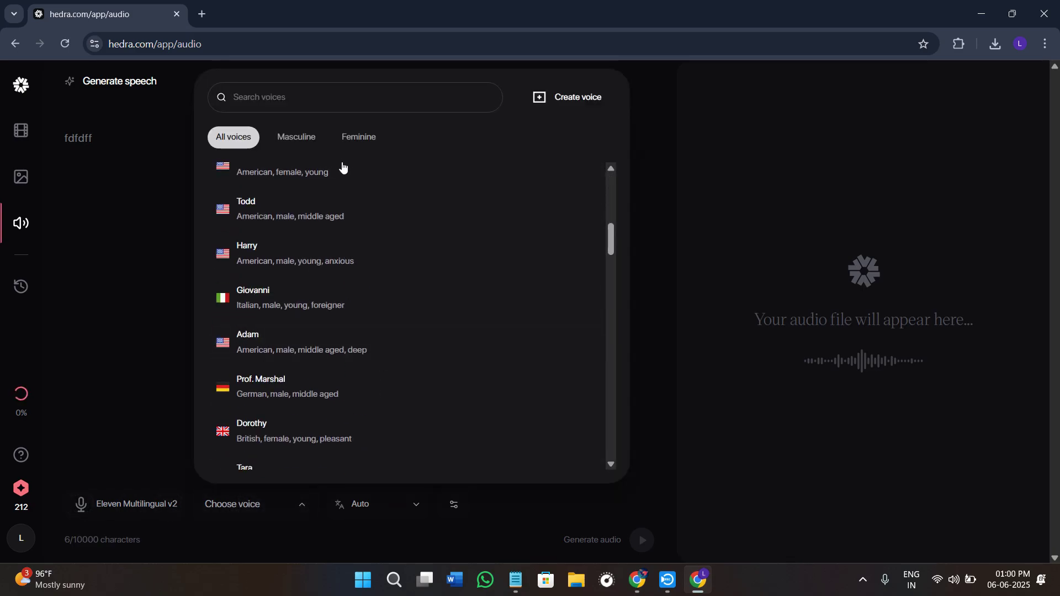
pyautogui.click(297, 137)
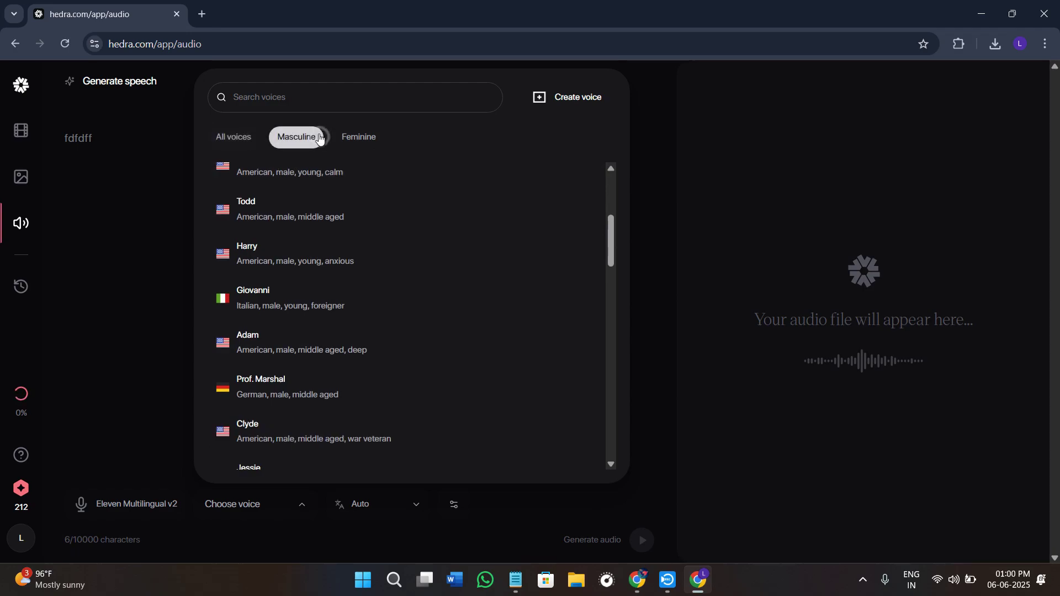
pyautogui.click(353, 138)
pyautogui.click(579, 99)
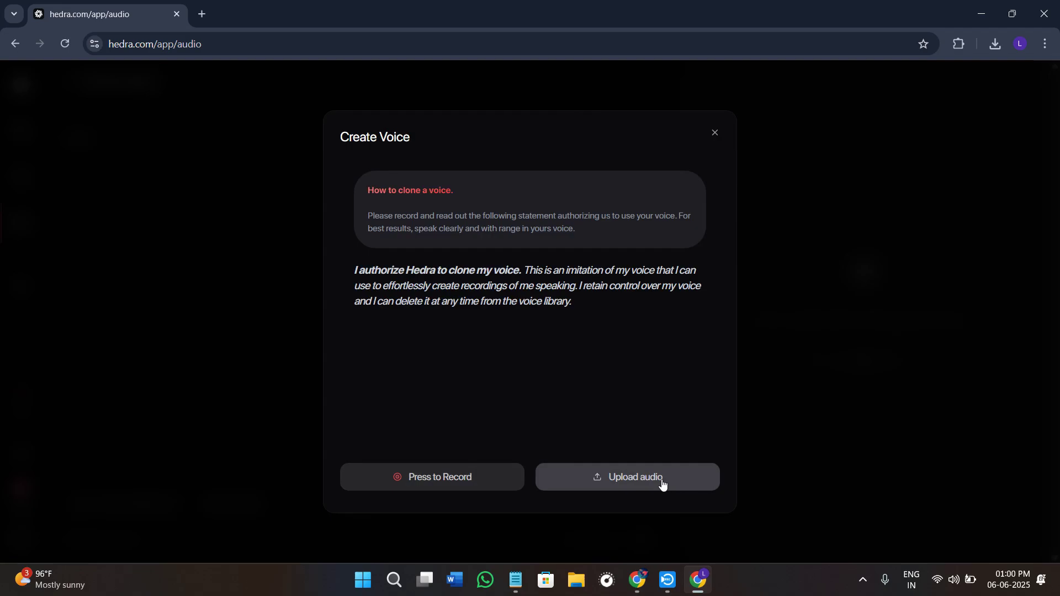
pyautogui.click(715, 131)
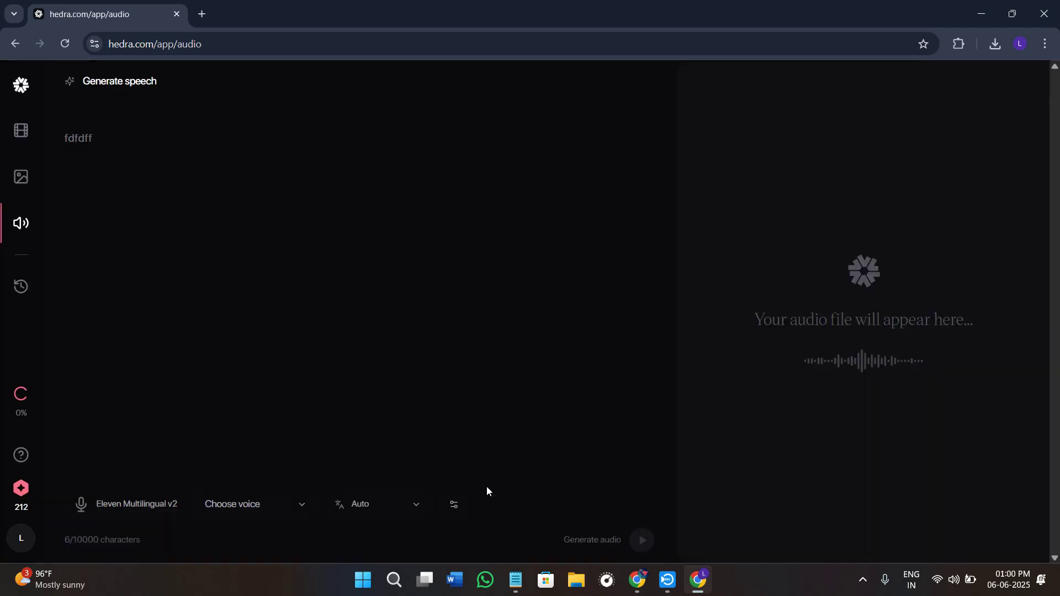
# Step: Set the speech language to English and view the speed and stability settings without changing them
pyautogui.click(356, 505)
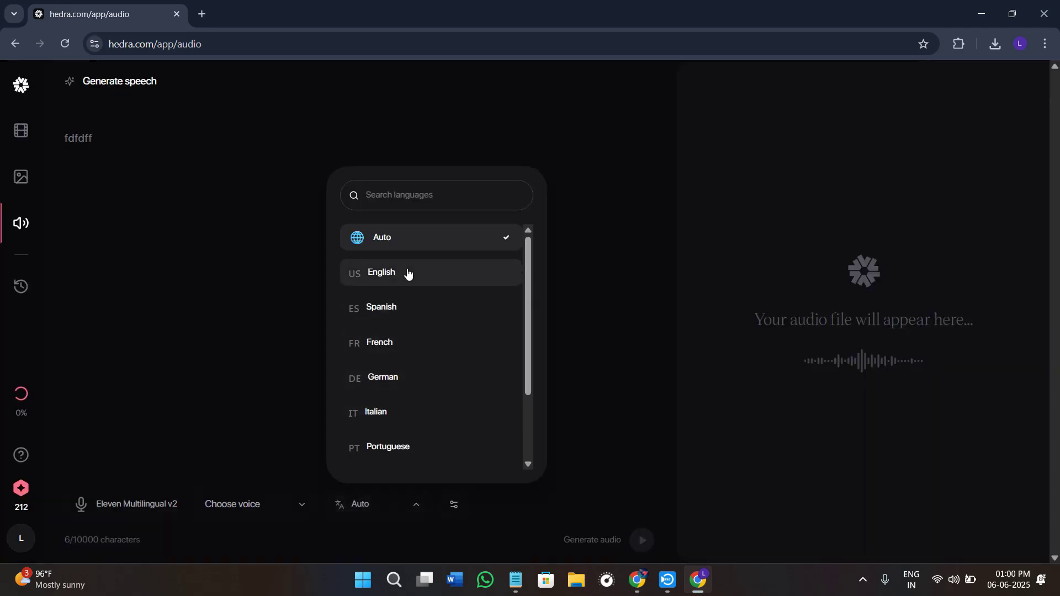
pyautogui.scroll(-2, 410, 281)
pyautogui.scroll(2, 448, 430)
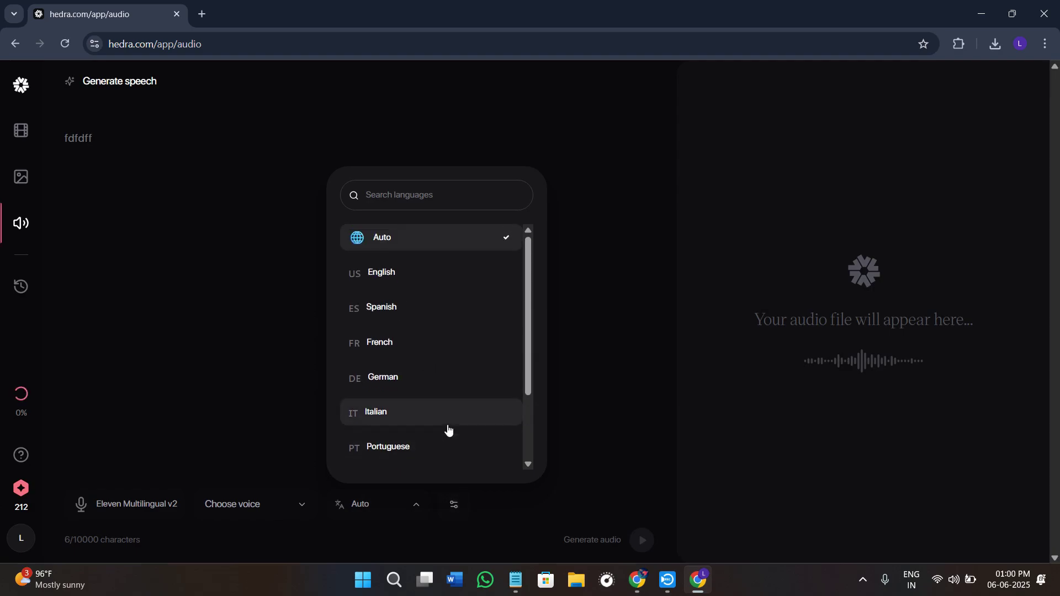
pyautogui.click(412, 276)
pyautogui.click(454, 506)
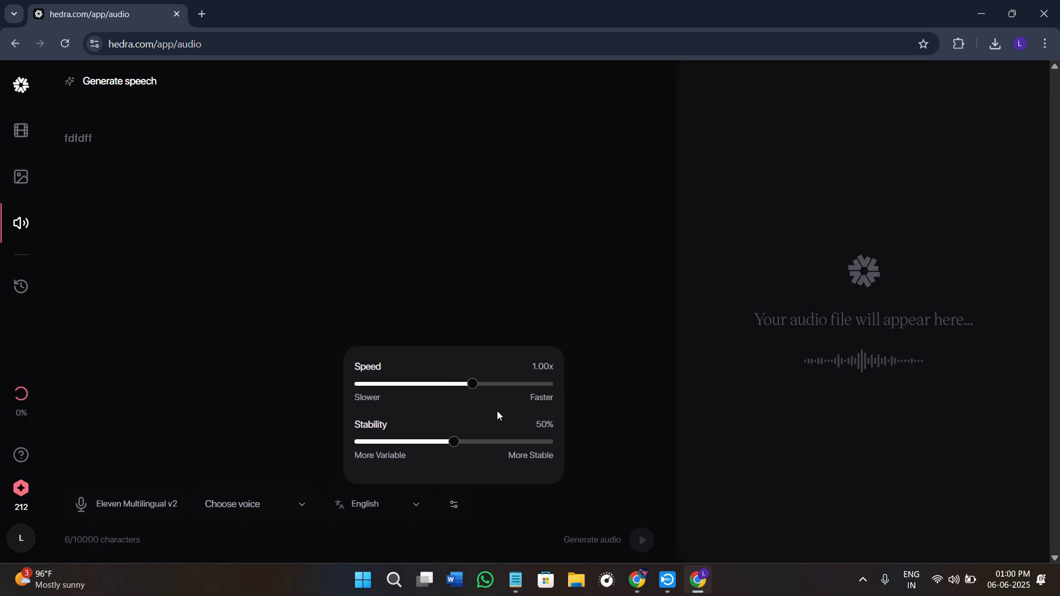
pyautogui.click(669, 418)
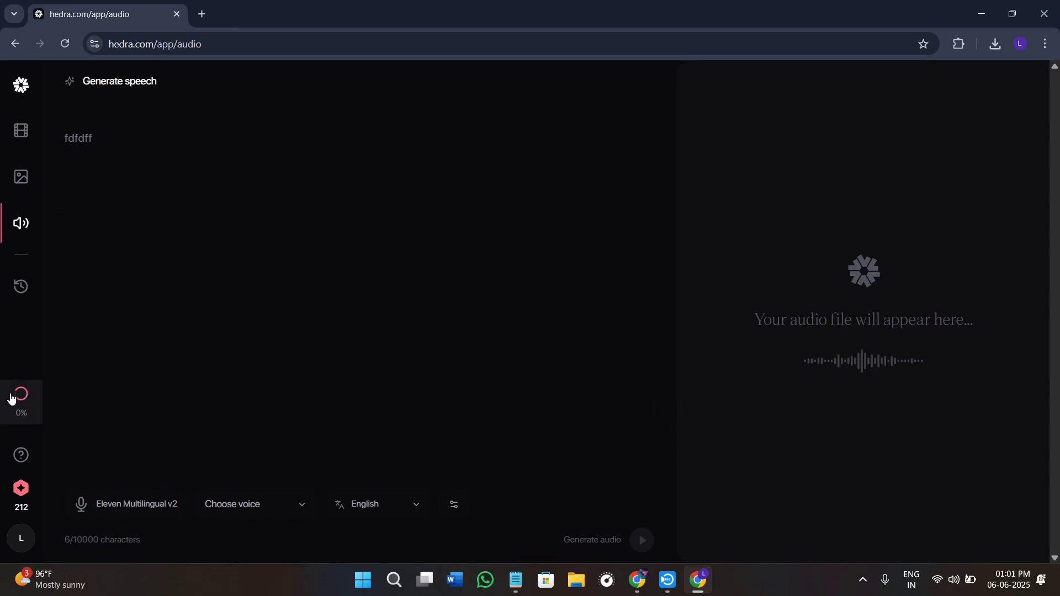
# Step: View the princess image in the library and remix the image of the woman running through the dark forest in video
pyautogui.click(21, 288)
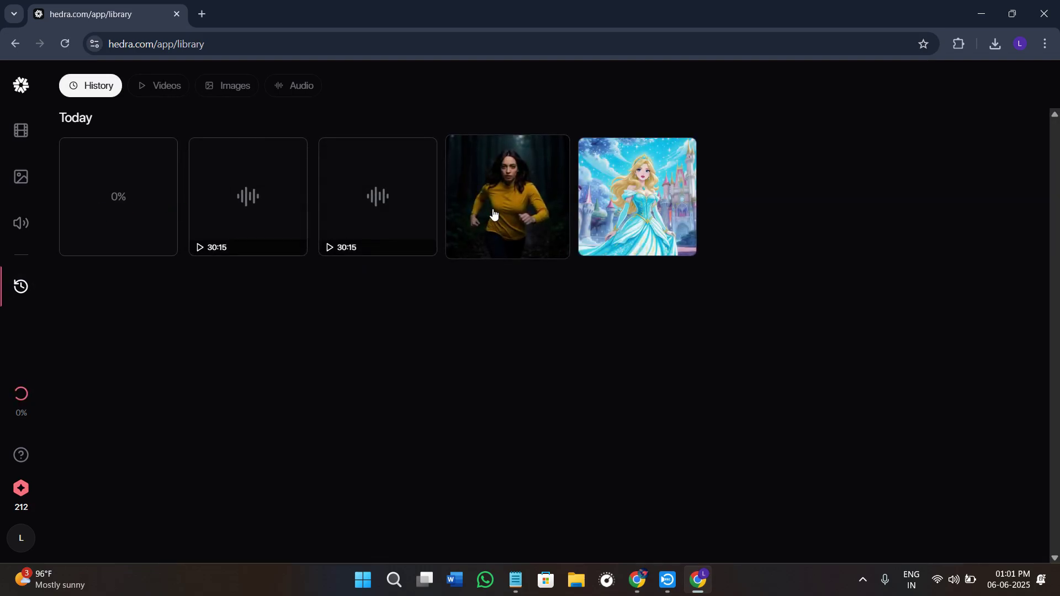
pyautogui.click(635, 203)
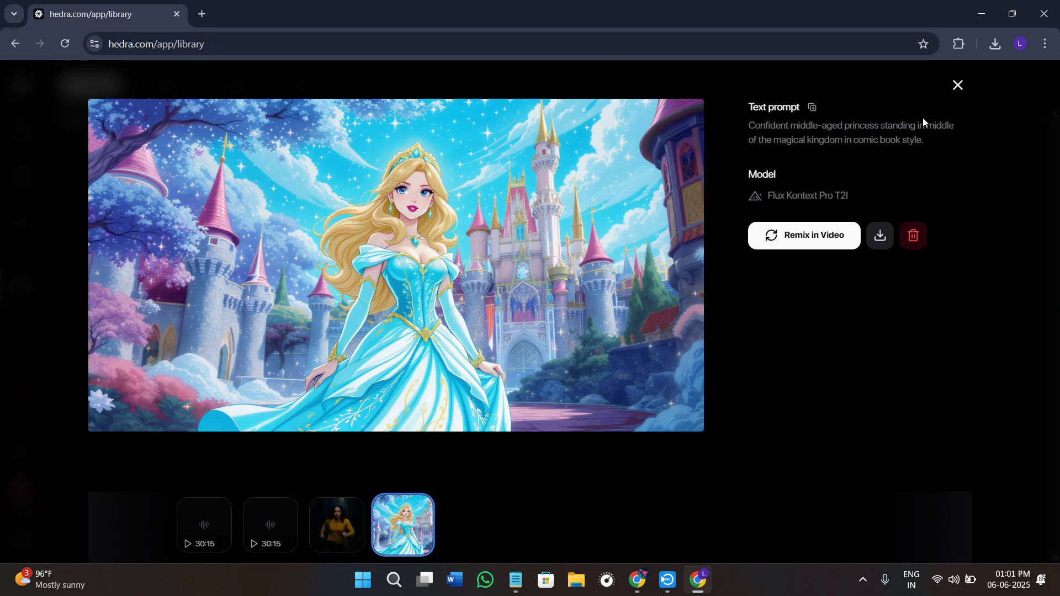
pyautogui.click(957, 86)
pyautogui.click(554, 232)
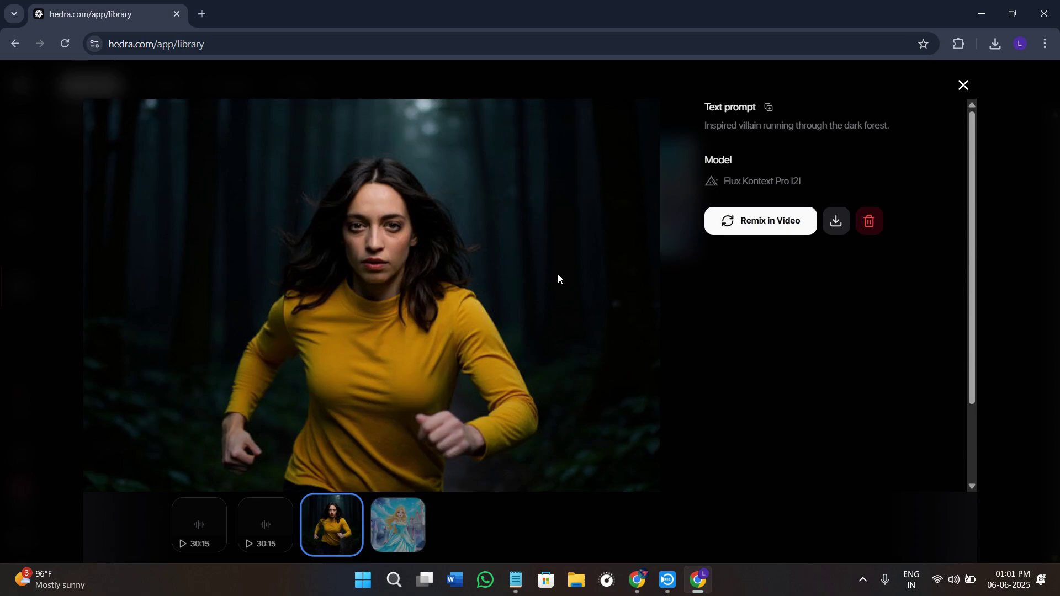
pyautogui.click(758, 227)
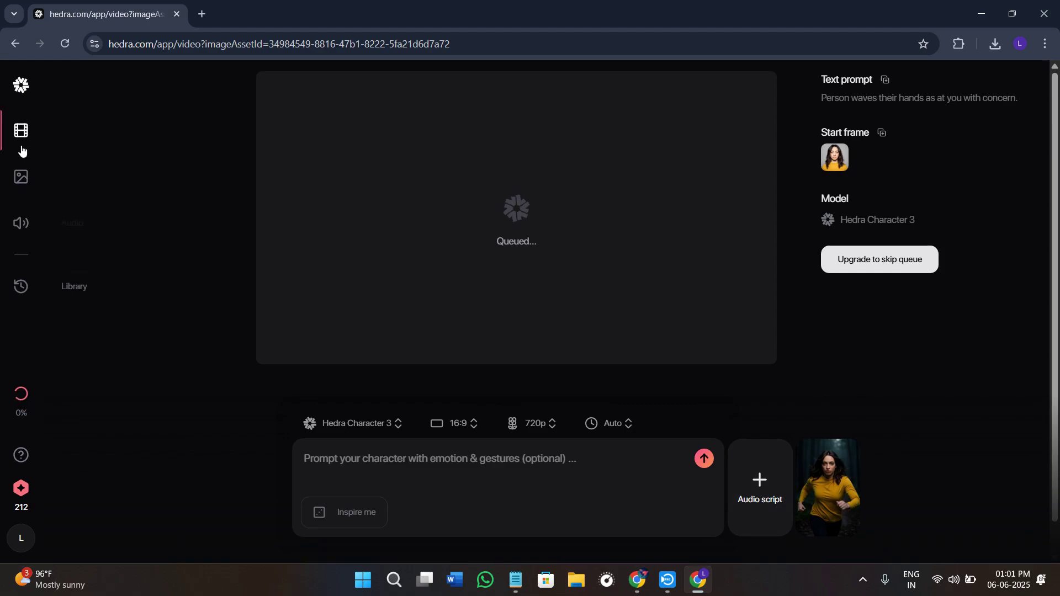
# Step: Return to the library and view its videos and images separately
pyautogui.click(20, 290)
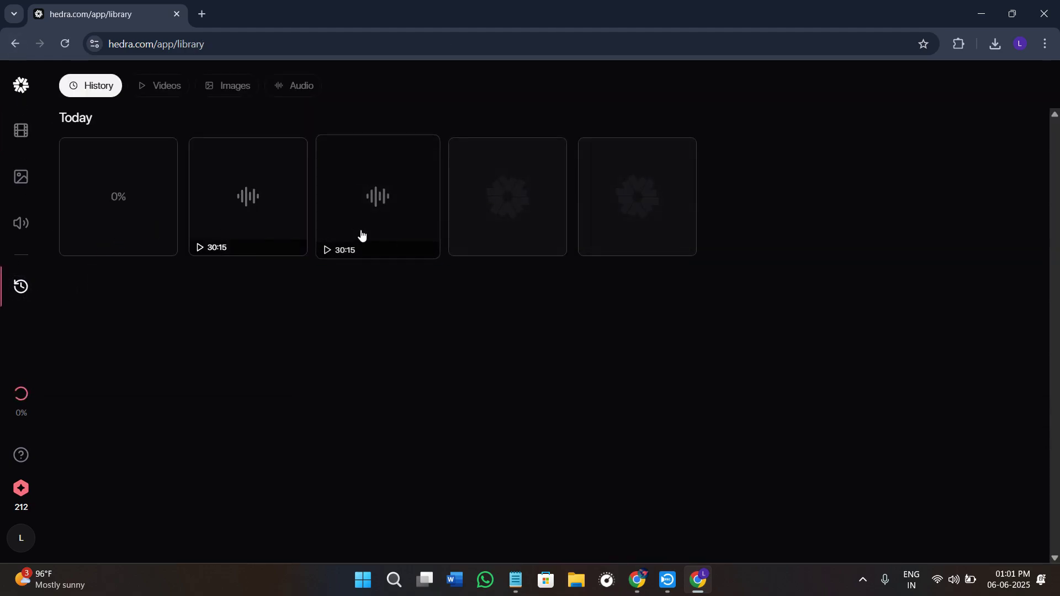
pyautogui.click(160, 89)
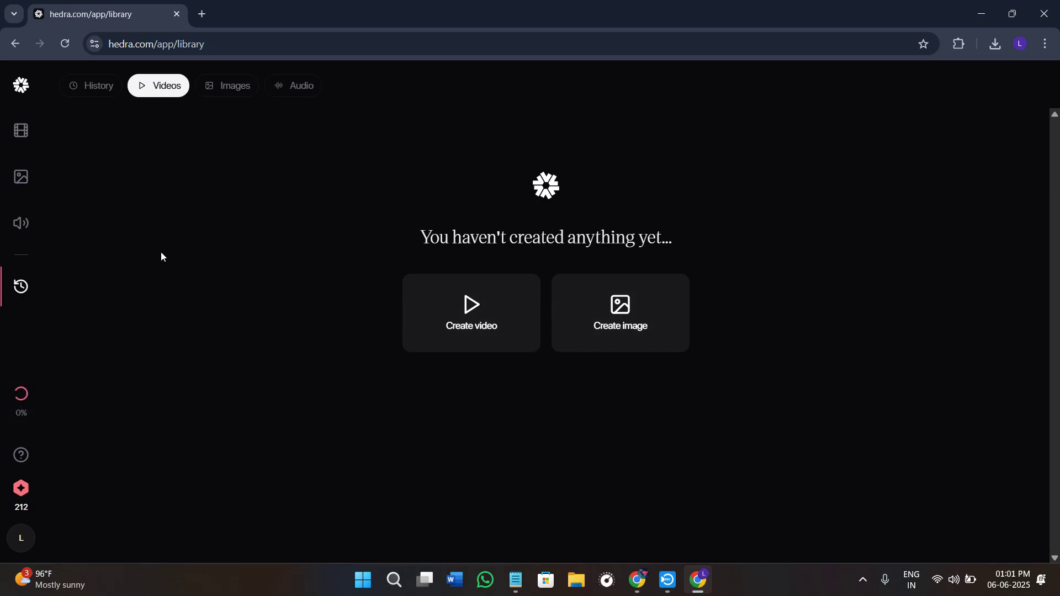
pyautogui.click(240, 97)
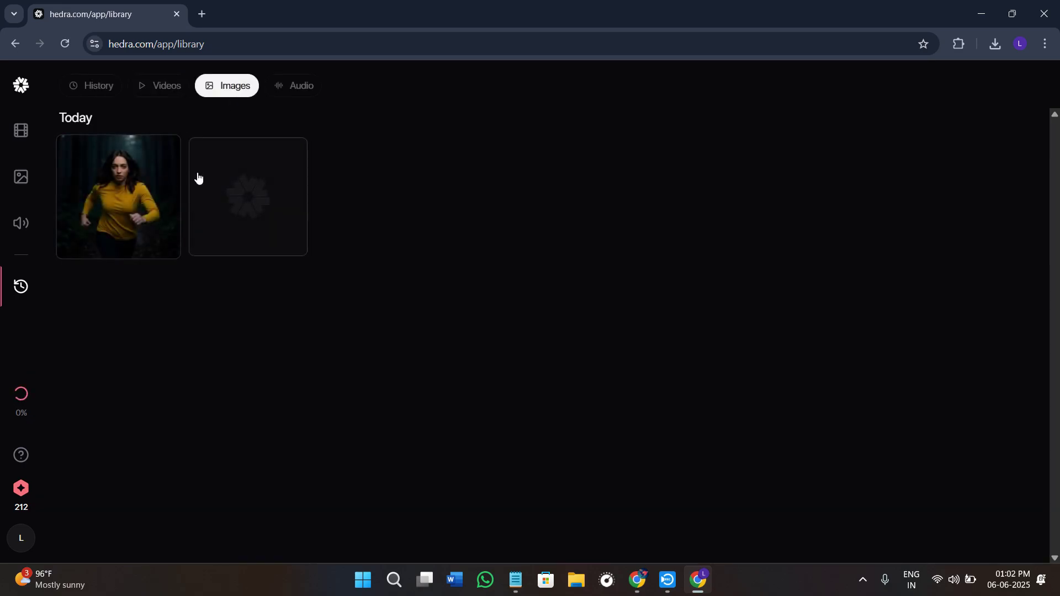
# Step: Open the dark forest running image, review its text prompt, and download the image
pyautogui.click(161, 183)
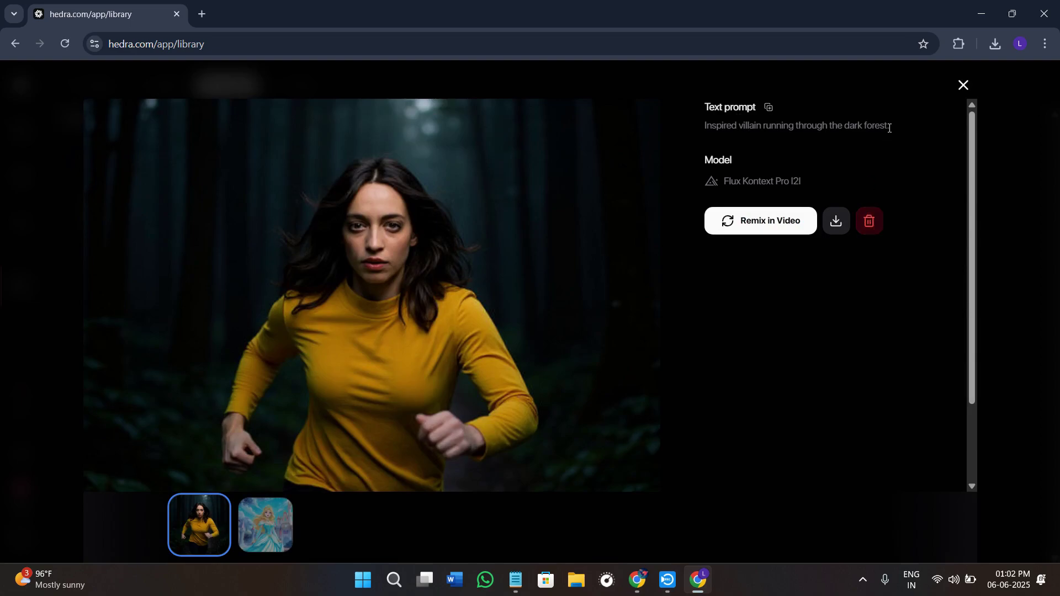
pyautogui.moveTo(895, 128); pyautogui.dragTo(653, 128)
pyautogui.click(823, 141)
pyautogui.click(961, 87)
# Step: View the library's audio files and full history, and reload the page to check the video's progress
pyautogui.click(270, 80)
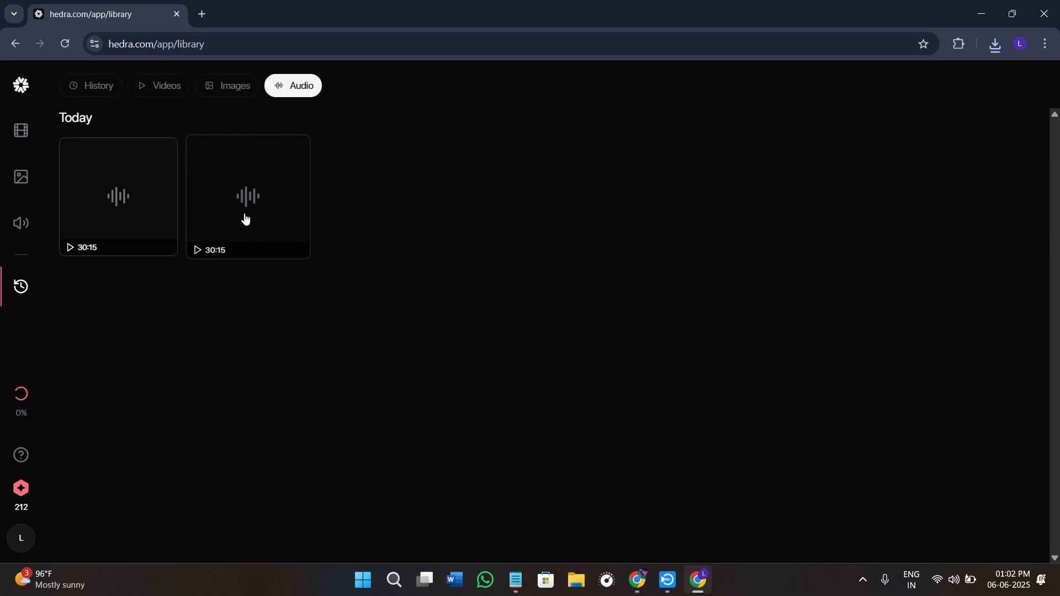
pyautogui.click(94, 87)
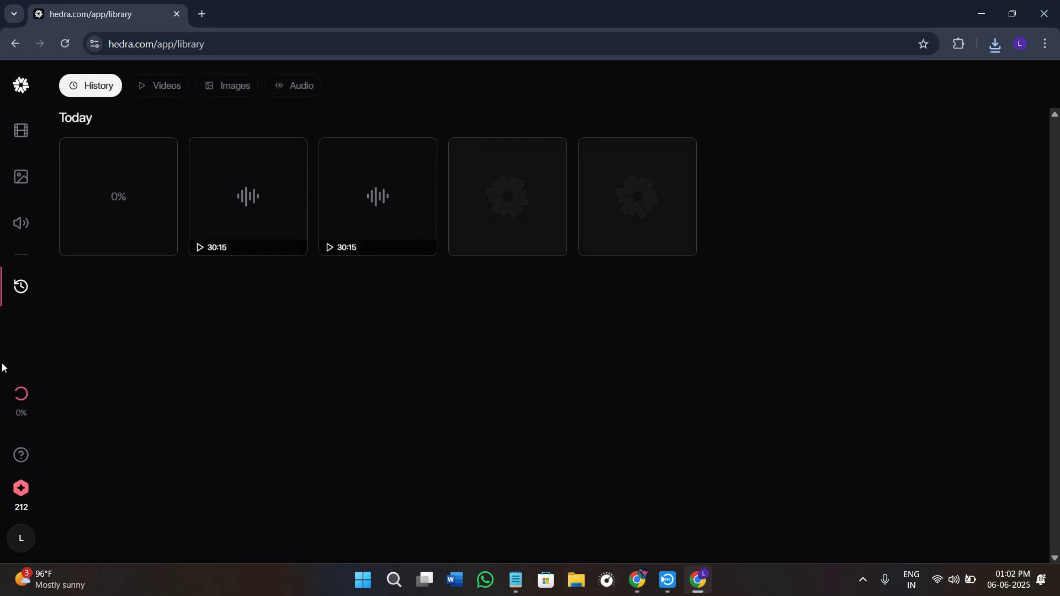
pyautogui.click(62, 45)
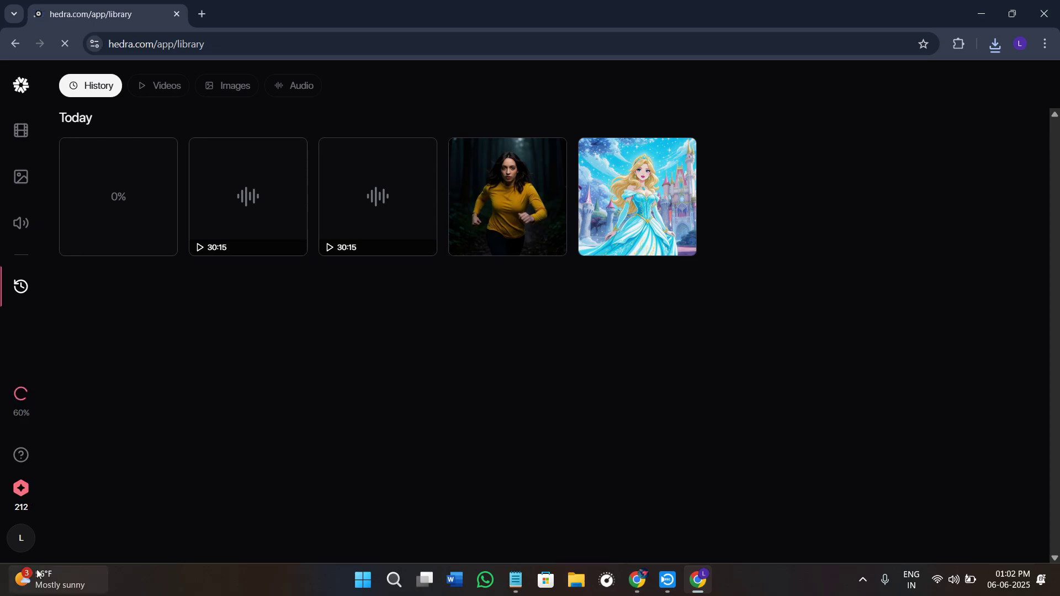
# Step: Open the membership plans from the credit purchase options and compare yearly with monthly billing
pyautogui.click(21, 491)
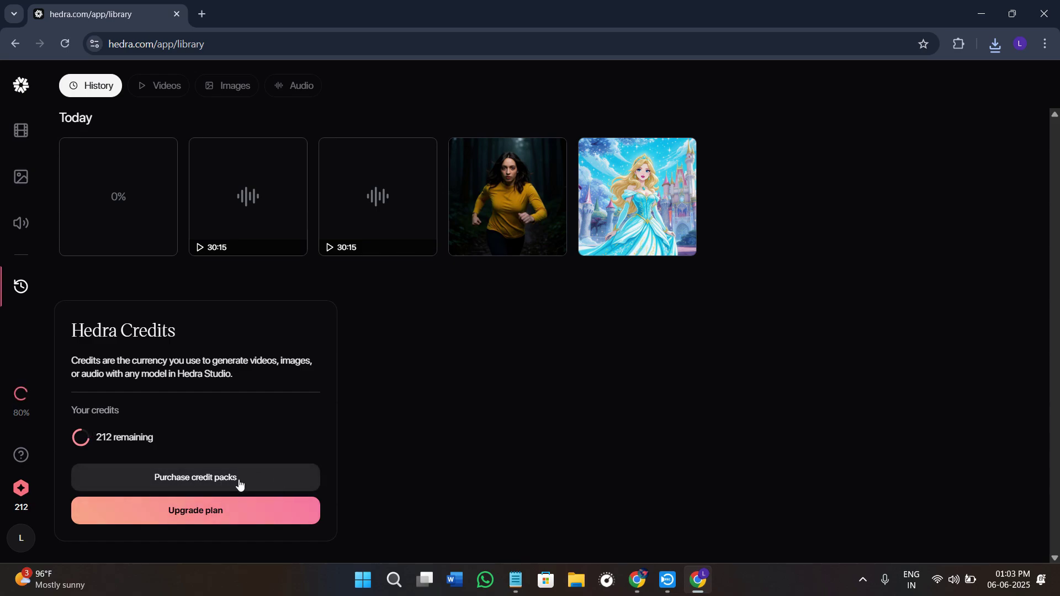
pyautogui.click(206, 478)
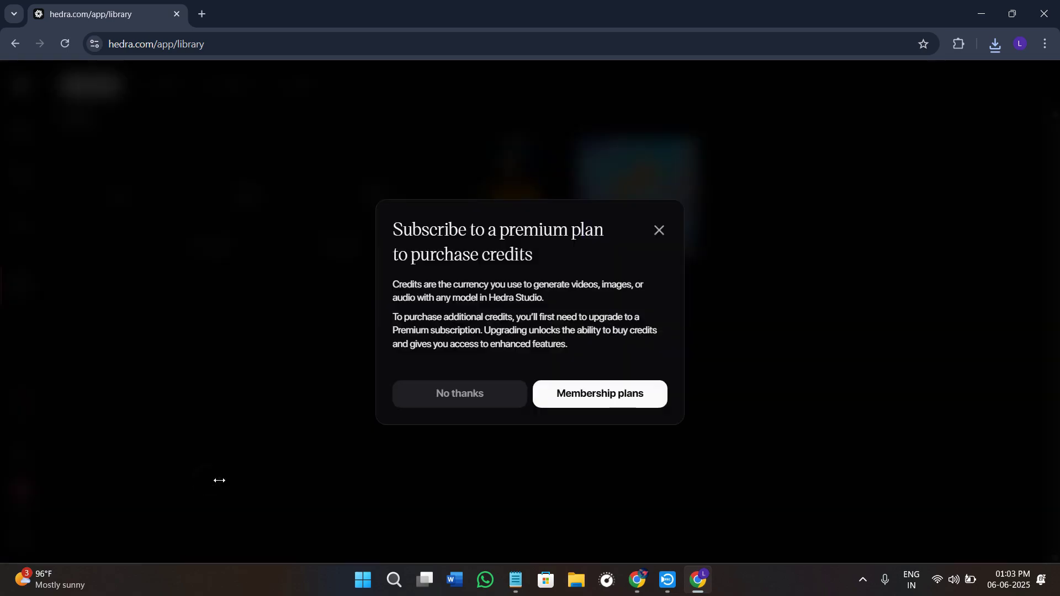
pyautogui.click(601, 403)
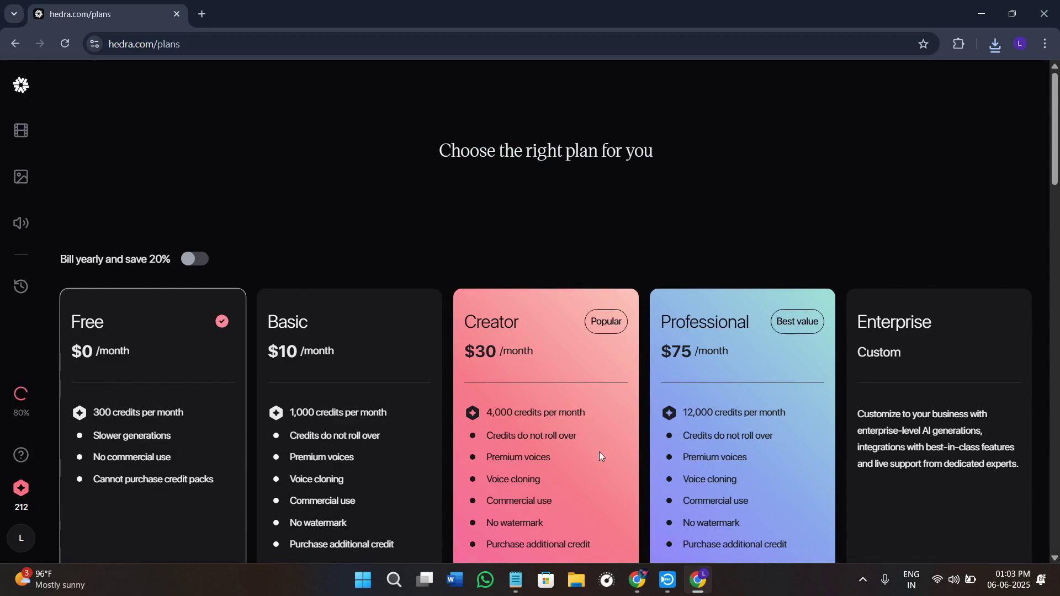
pyautogui.scroll(-2, 599, 451)
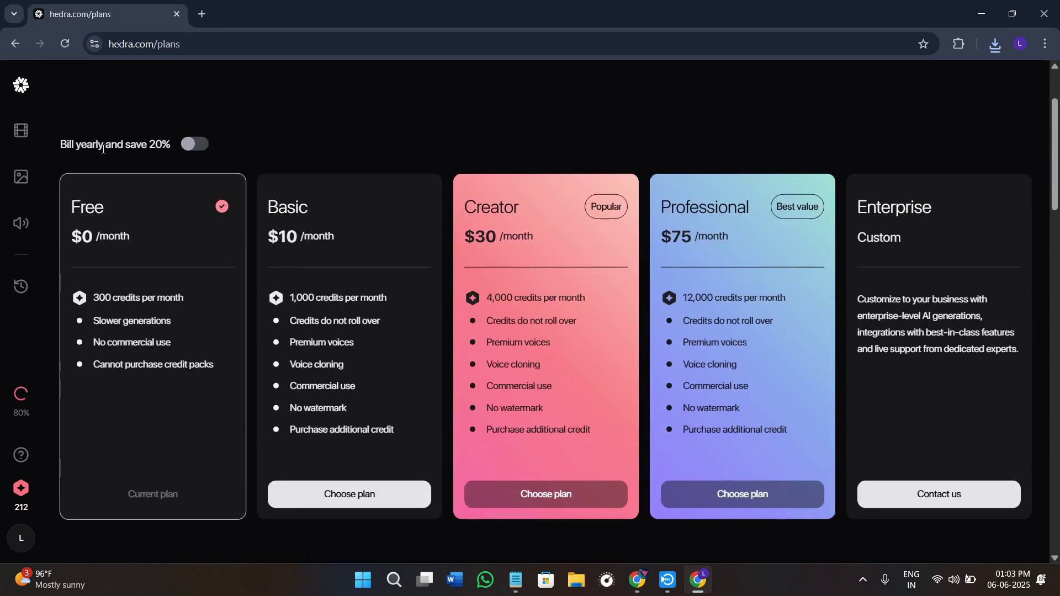
pyautogui.click(197, 145)
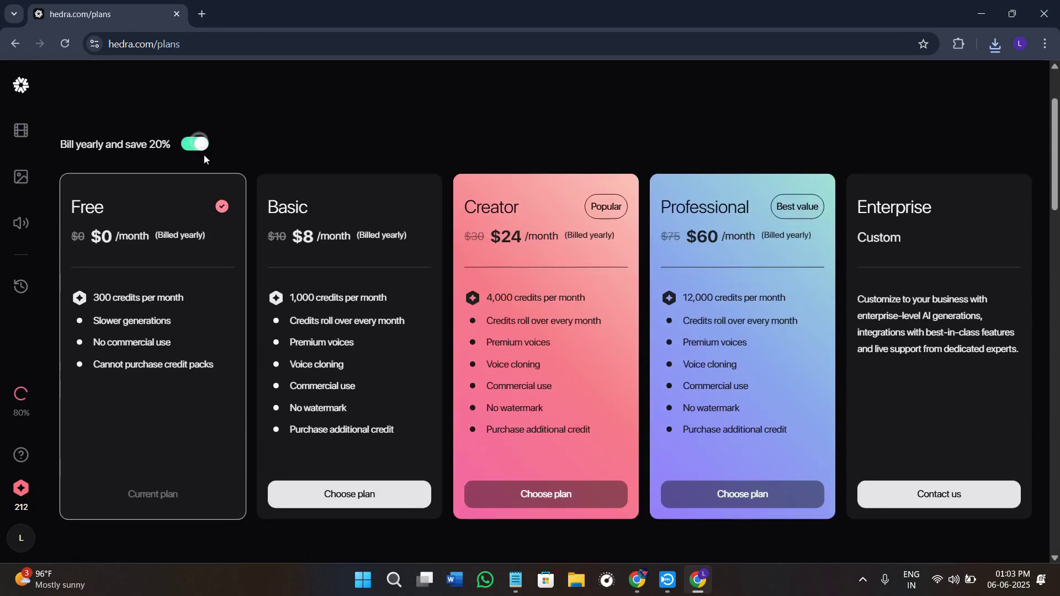
pyautogui.click(193, 145)
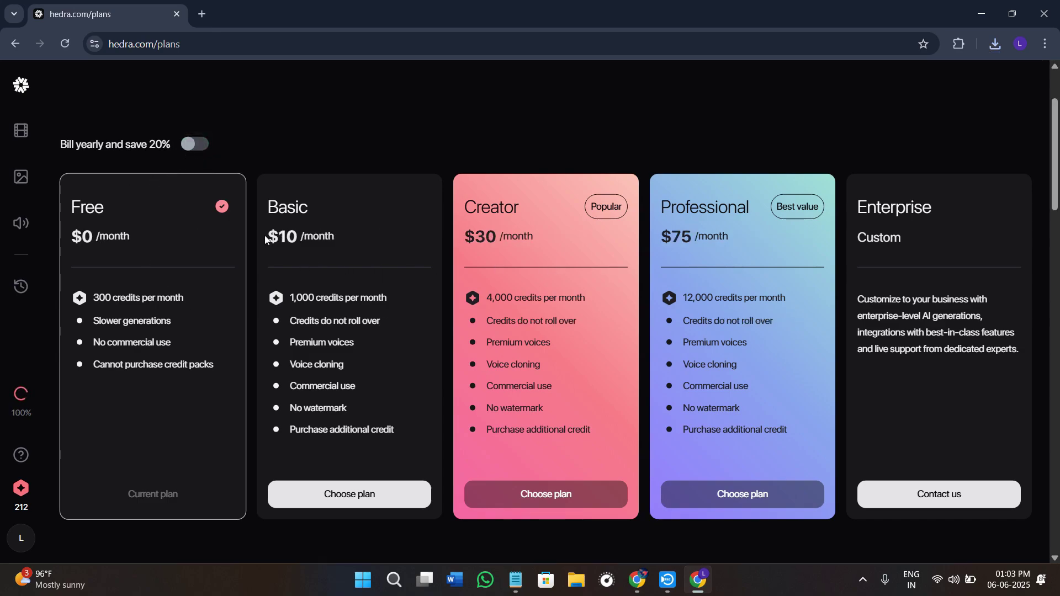
# Step: Examine the monthly prices of the Basic, Creator and Professional plans and the Enterprise plan's custom offer
pyautogui.moveTo(265, 238); pyautogui.dragTo(362, 243)
pyautogui.moveTo(255, 236); pyautogui.dragTo(356, 244)
pyautogui.moveTo(465, 232); pyautogui.dragTo(542, 243)
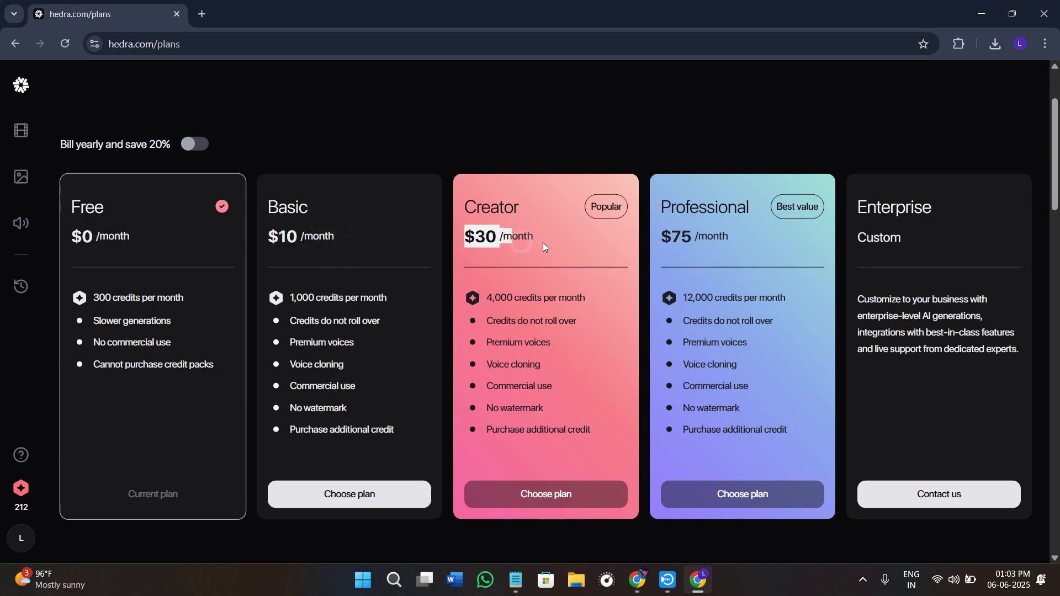
pyautogui.click(542, 243)
pyautogui.moveTo(660, 237); pyautogui.dragTo(753, 238)
pyautogui.click(753, 240)
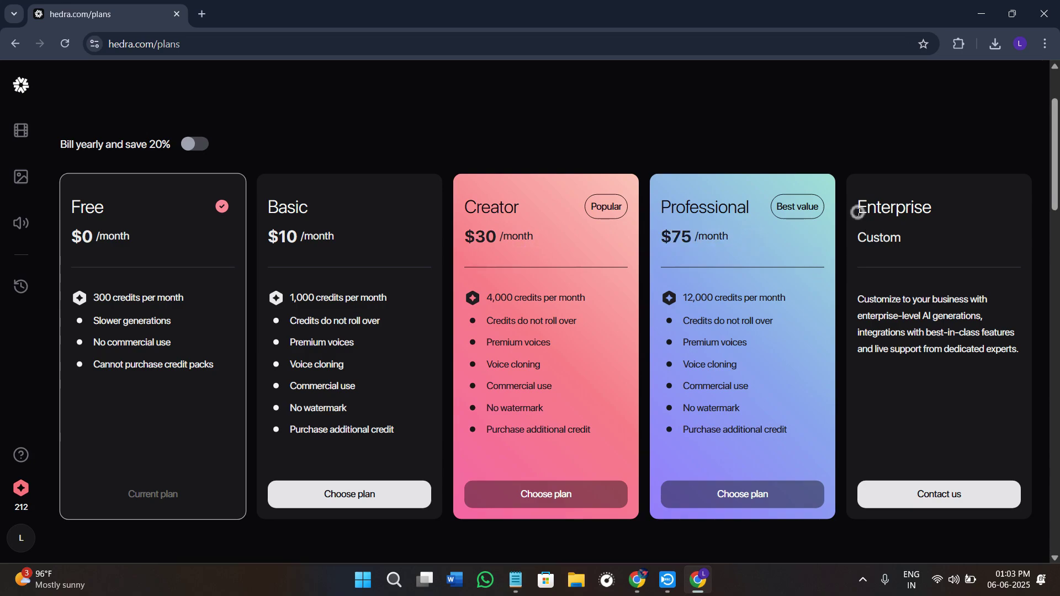
pyautogui.moveTo(853, 207); pyautogui.dragTo(1030, 234)
pyautogui.click(1030, 234)
pyautogui.moveTo(857, 236); pyautogui.dragTo(935, 243)
pyautogui.click(933, 242)
pyautogui.scroll(2, 204, 386)
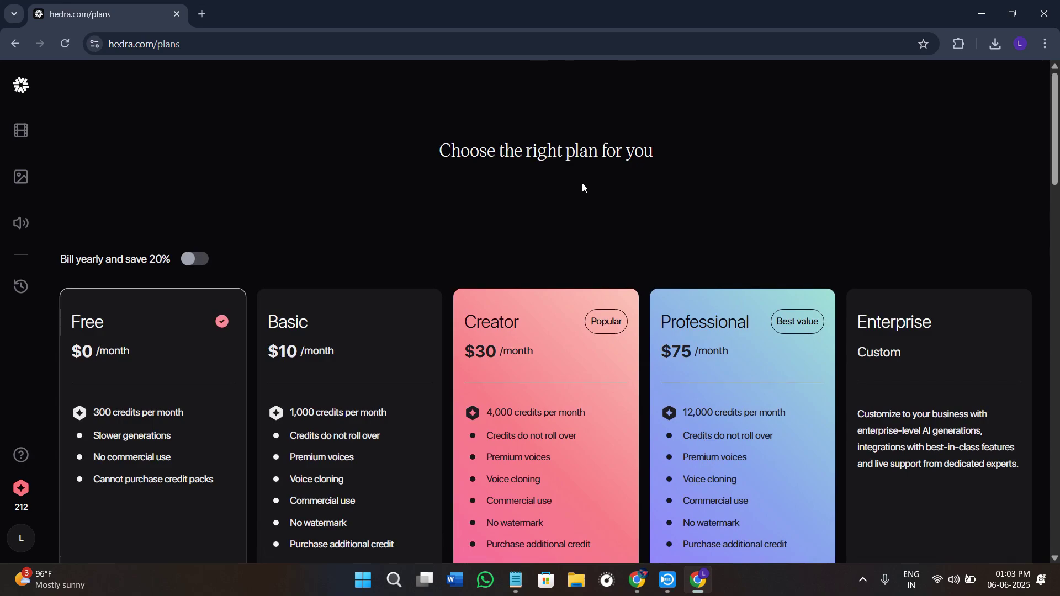
# Step: Open the finished talking character video from the library's videos, play it, and close the preview
pyautogui.click(21, 286)
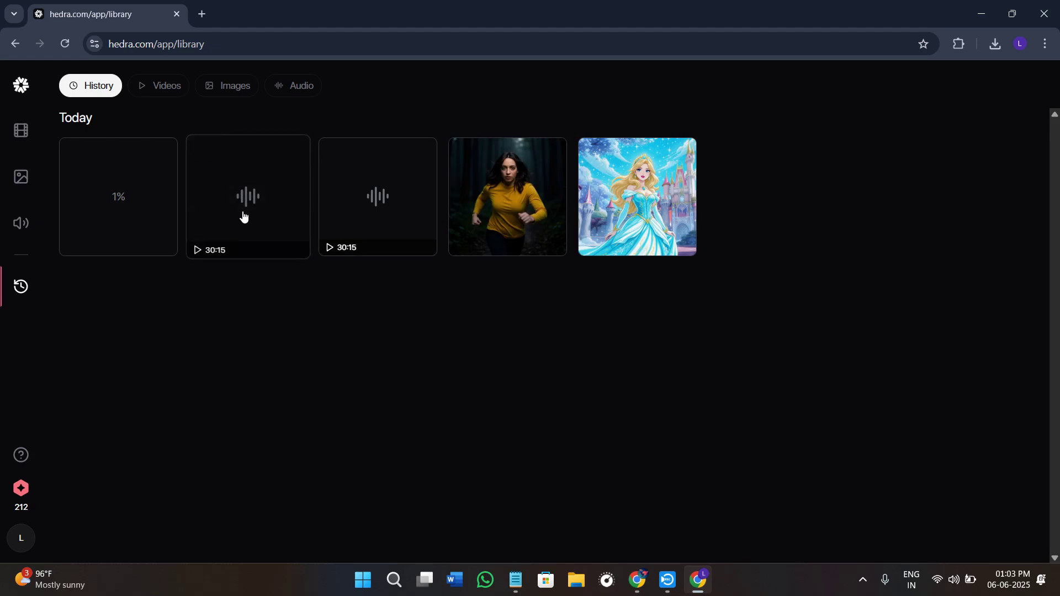
pyautogui.click(156, 92)
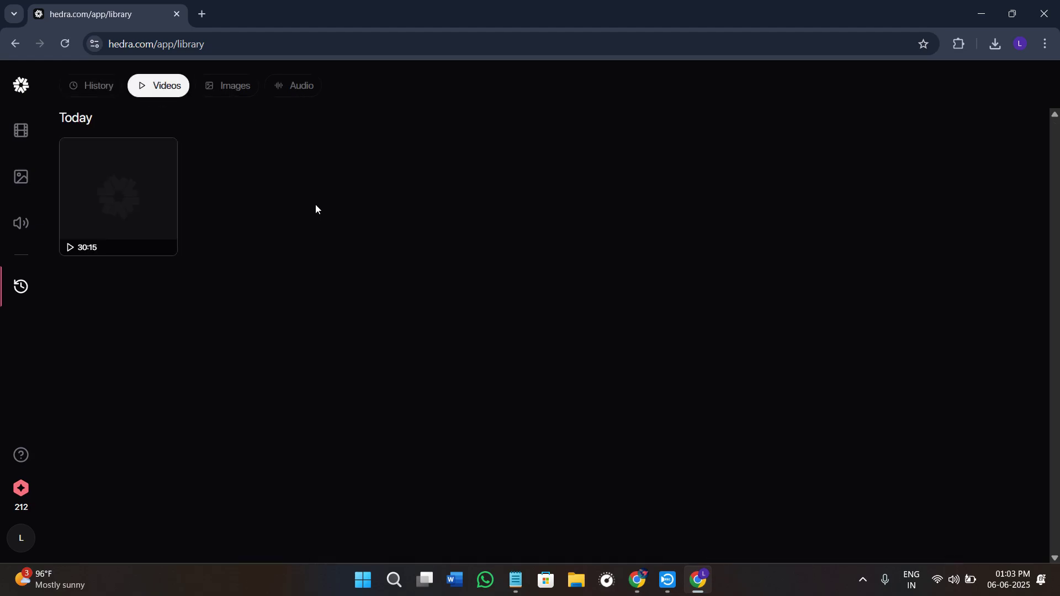
pyautogui.click(128, 215)
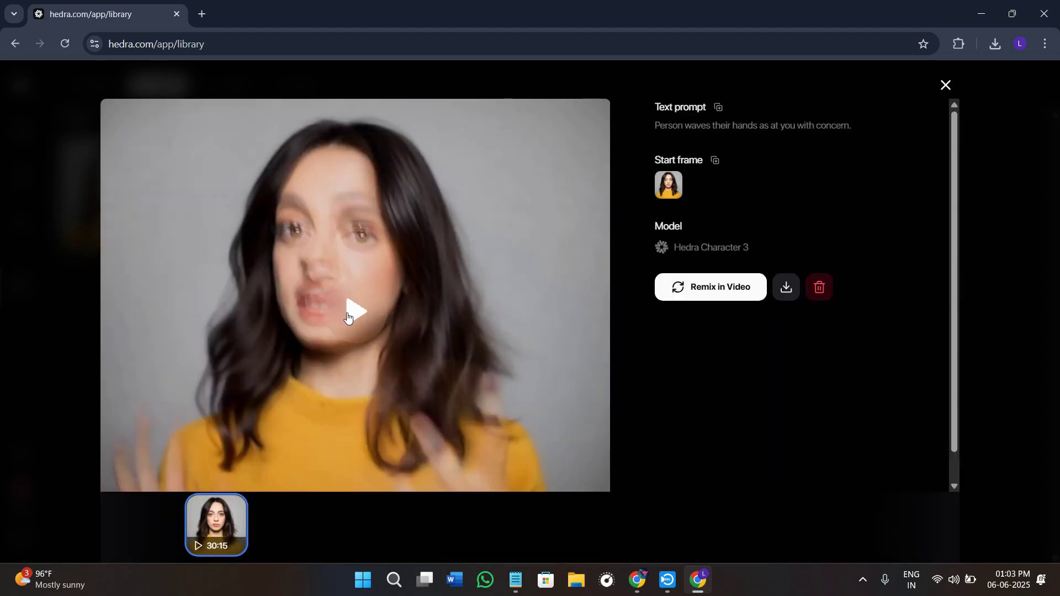
pyautogui.click(353, 311)
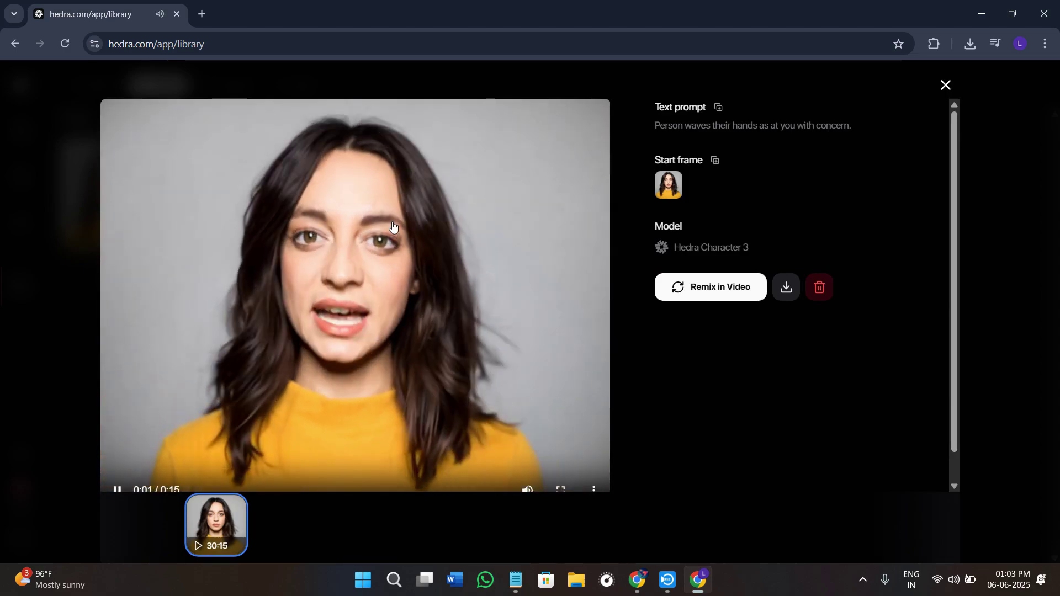
pyautogui.click(312, 267)
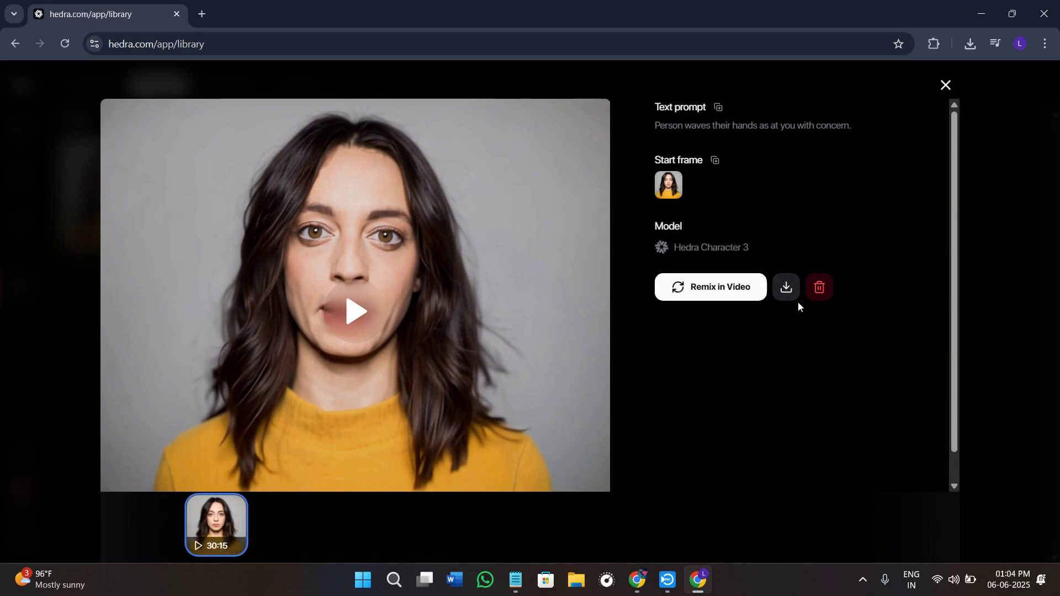
pyautogui.click(945, 85)
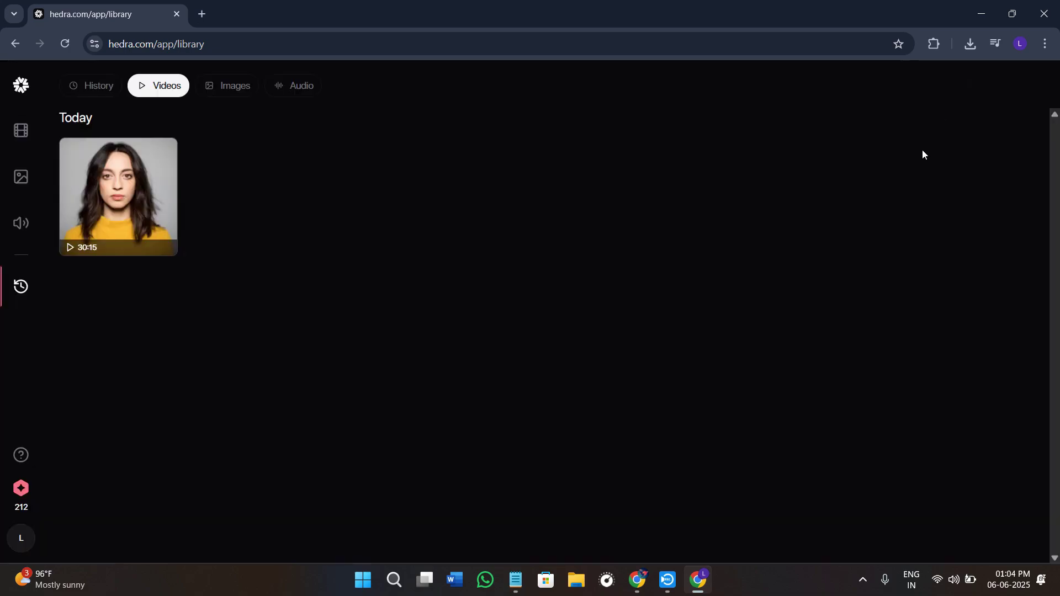